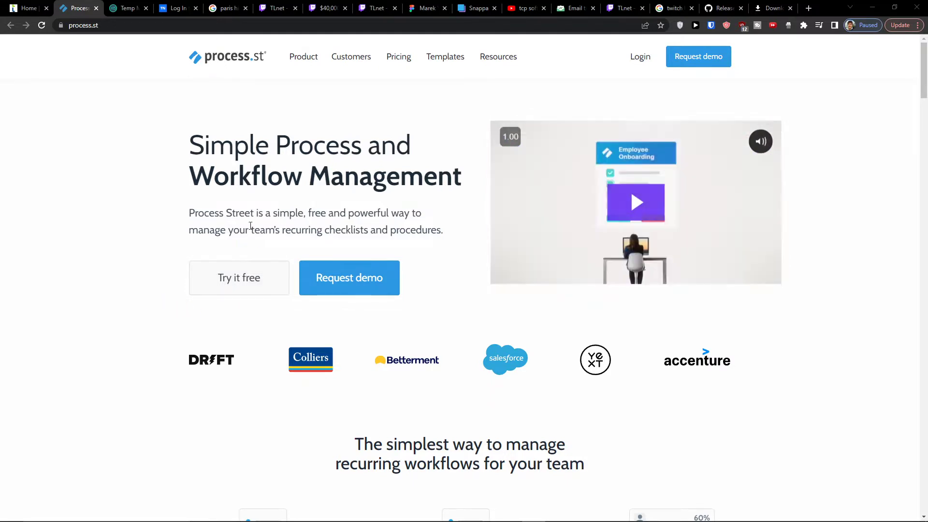
Copy the temporary email address, then start a free Process Street trial
left_click(128, 7)
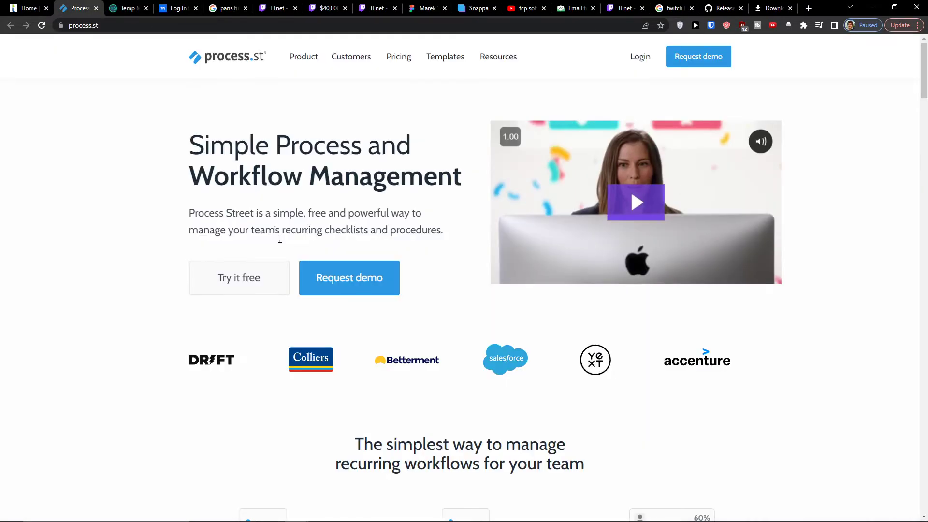
left_click(246, 288)
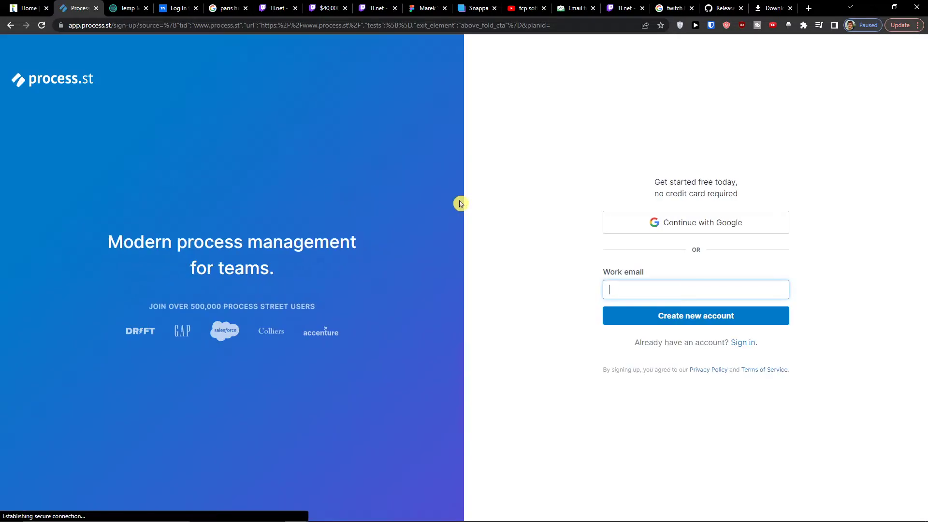
Sign up with the pasted work email, the user's full name and a password
key("ctrl+v")
key("Return")
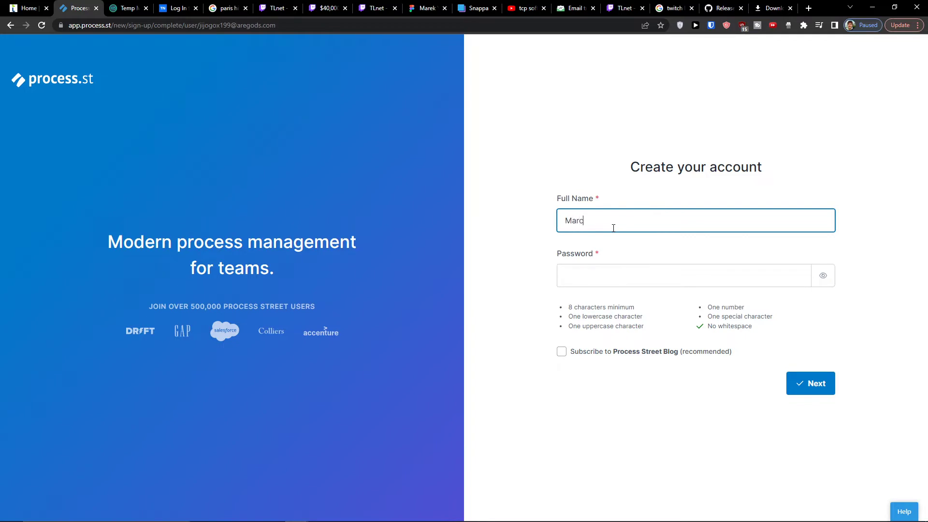
key("Tab")
type("••")
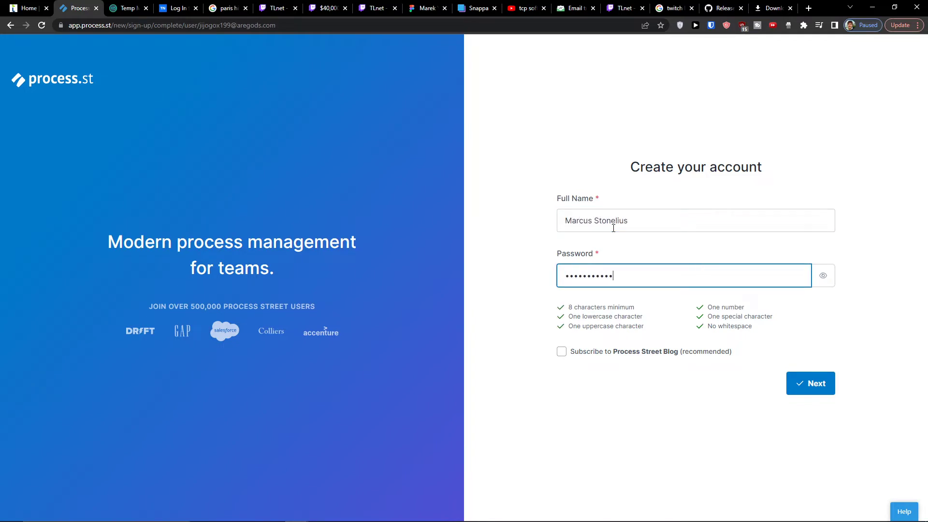
left_click(788, 384)
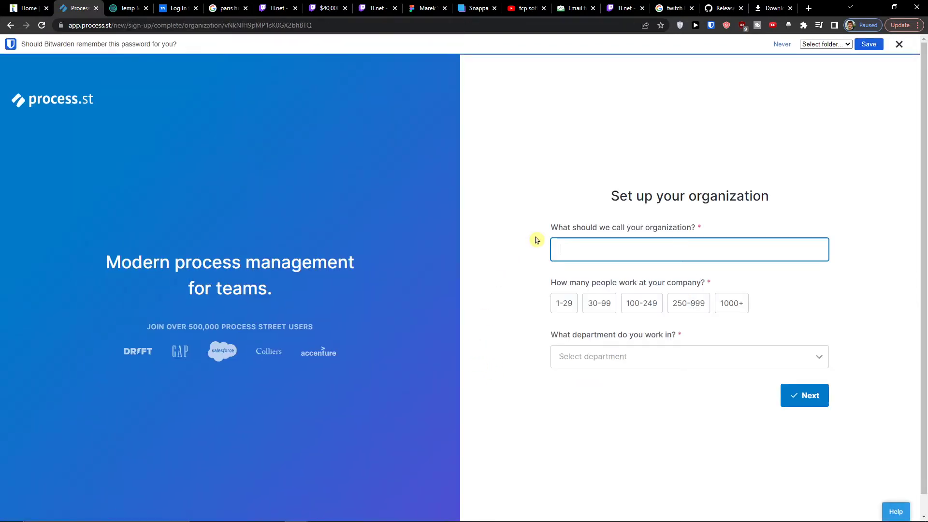
Enter the organization name, 1-29 people and the Human Resources department
type("n wei")
left_click(562, 307)
left_click(589, 356)
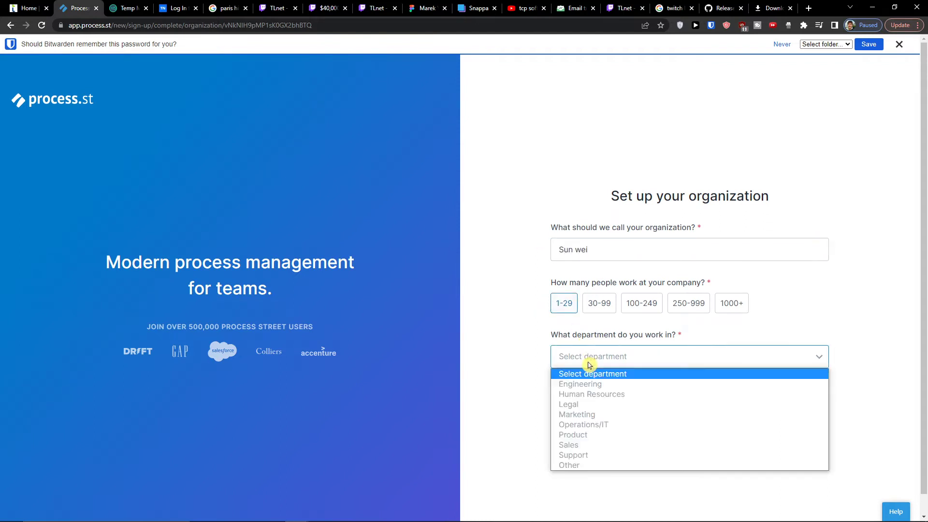
left_click(595, 395)
left_click(805, 404)
Pick Client Management as the use case, enter 'Gogo' as the referral source, and submit
left_click(583, 265)
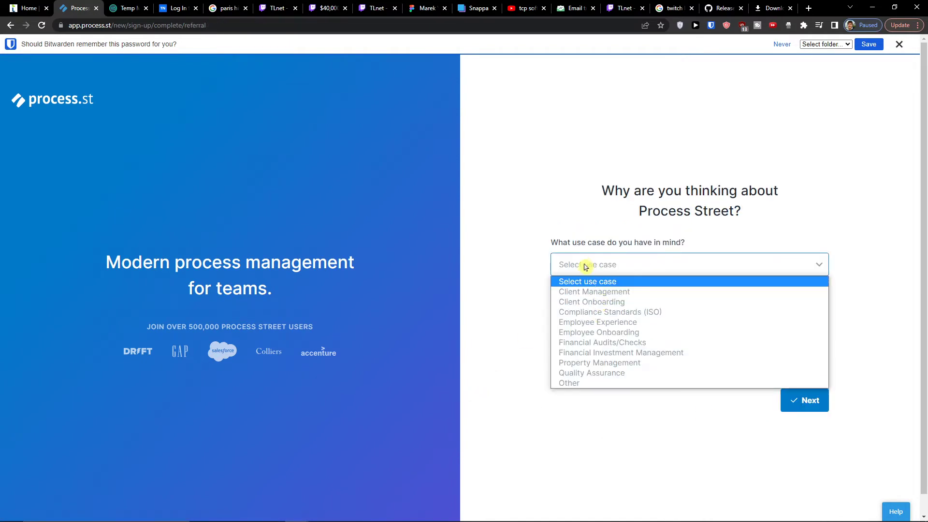
left_click(652, 293)
left_click(665, 348)
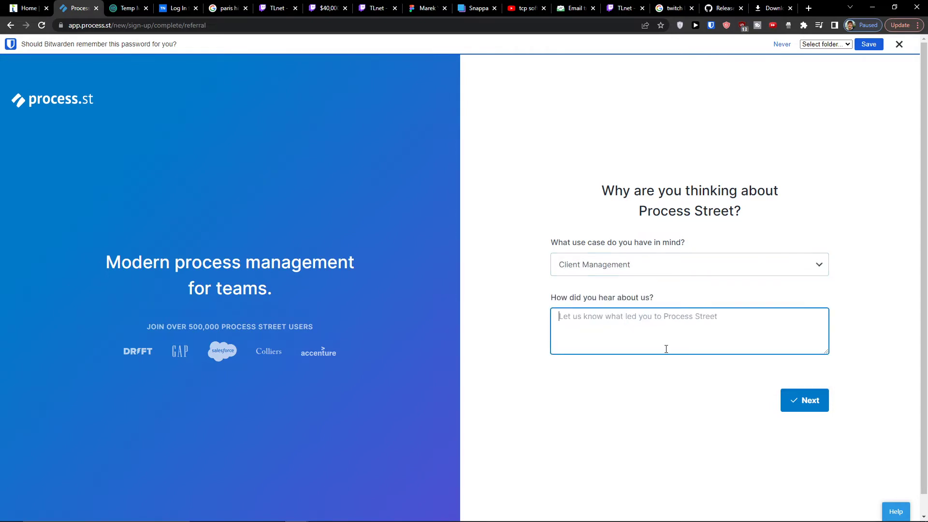
type("Gogo")
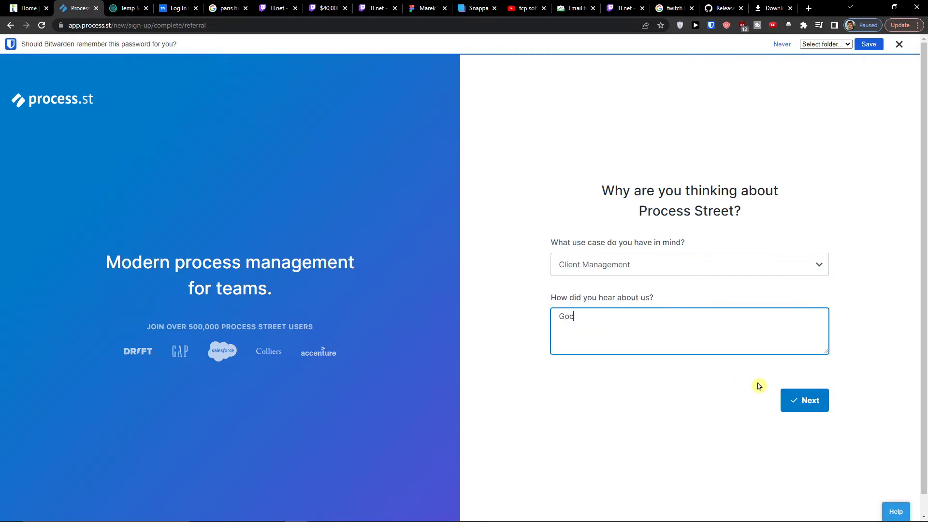
left_click(826, 404)
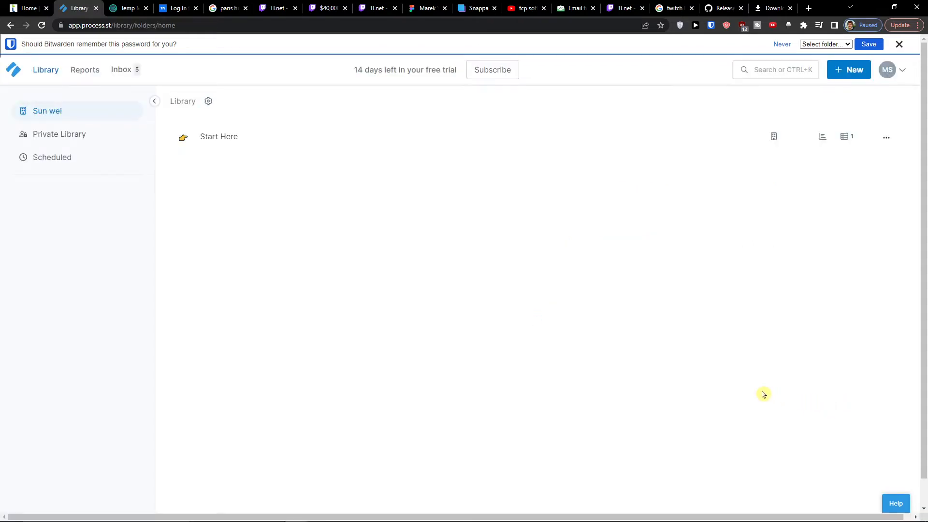
Dismiss the password prompt and browse the Start Here workflow's tasks
left_click(899, 44)
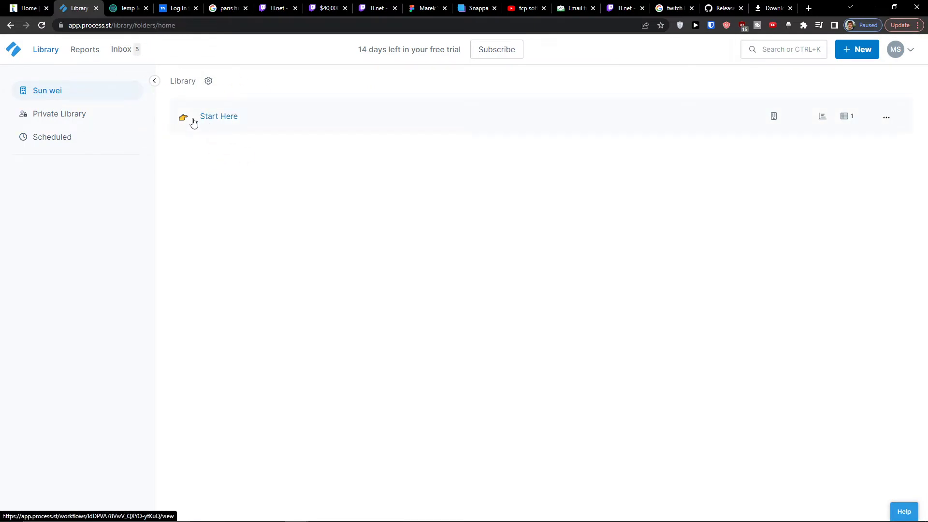
left_click(227, 126)
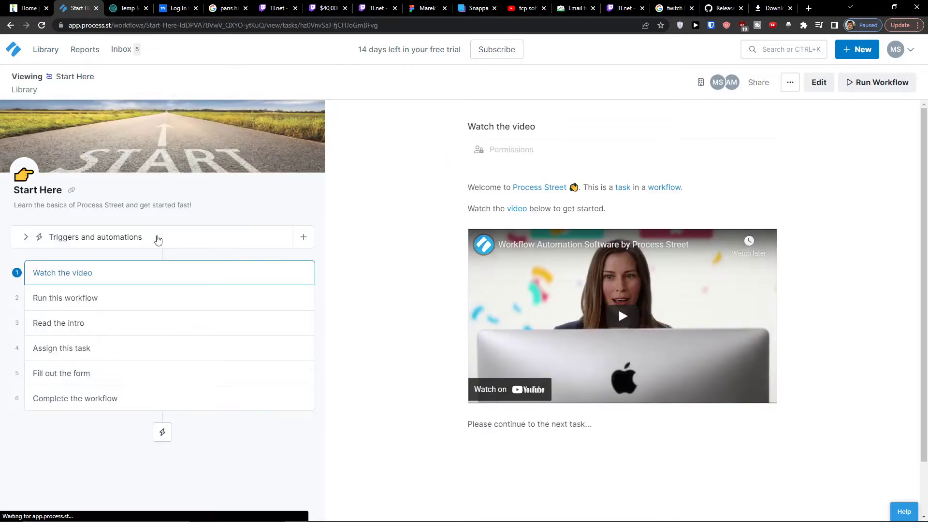
left_click(175, 304)
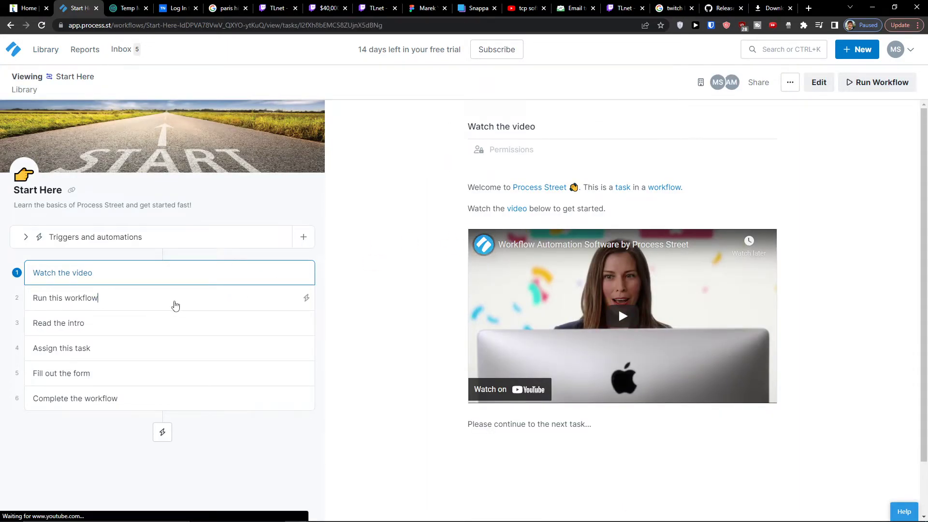
left_click(182, 282)
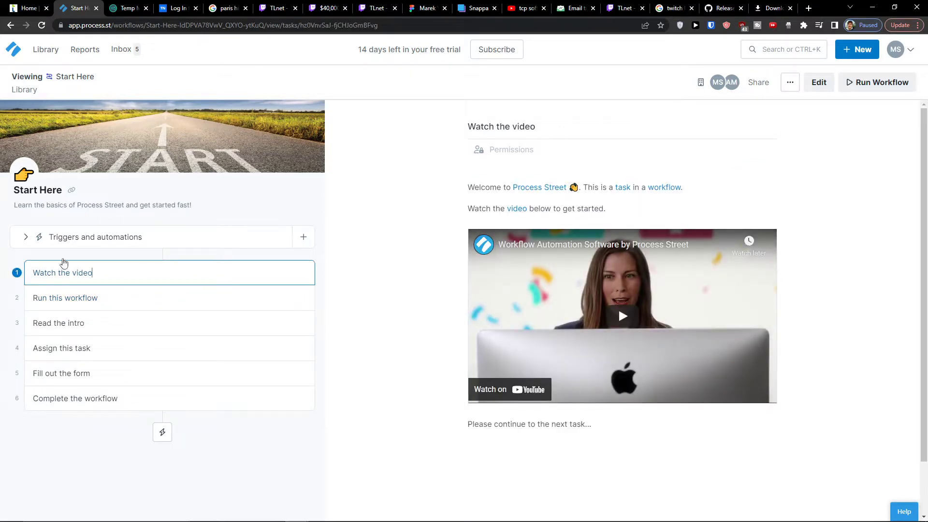
left_click(159, 303)
left_click(191, 281)
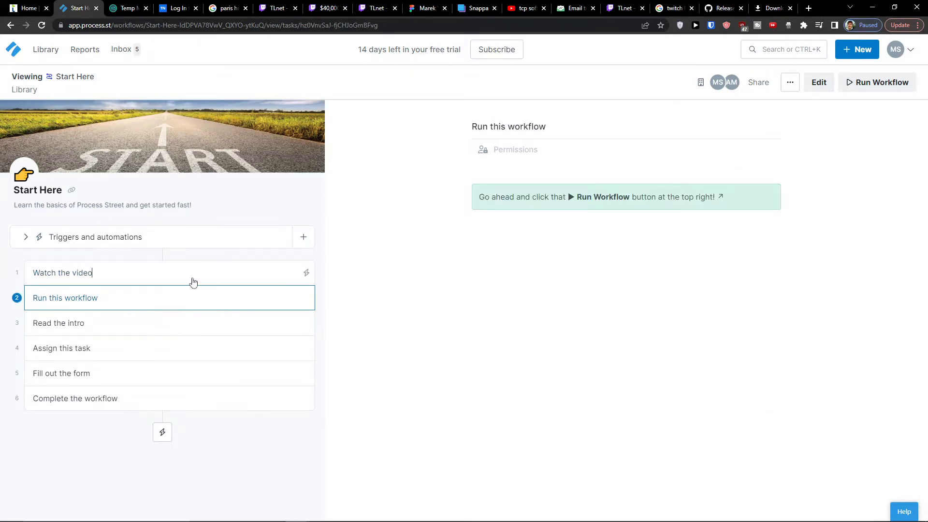
Play the muted intro video to 1:11, pause it, then start a run of Start Here
left_click(601, 325)
left_click(505, 393)
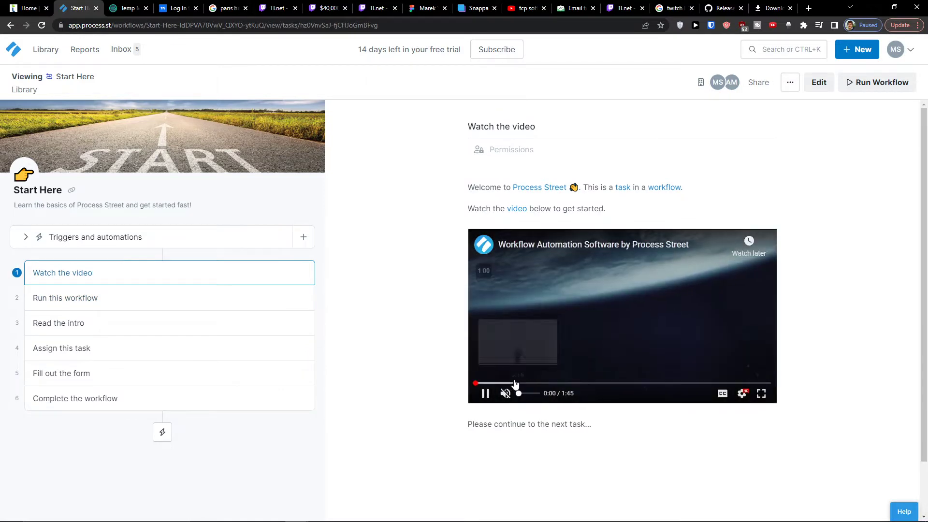
left_click(555, 383)
left_click(621, 383)
left_click(650, 382)
left_click(673, 383)
left_click(693, 293)
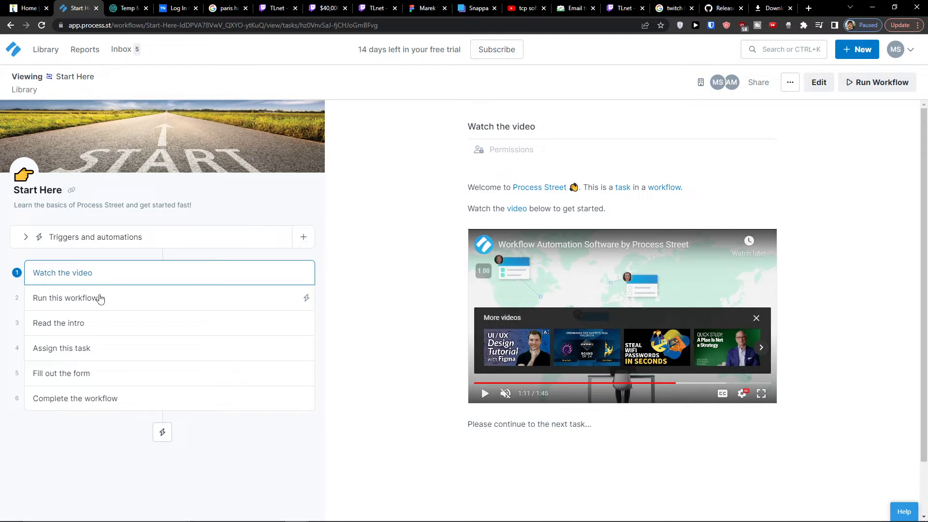
left_click(100, 298)
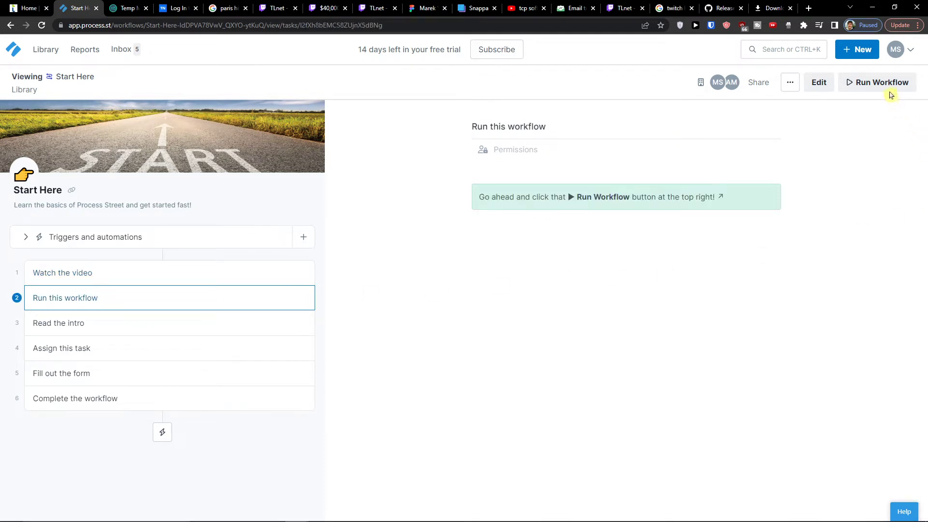
left_click(886, 89)
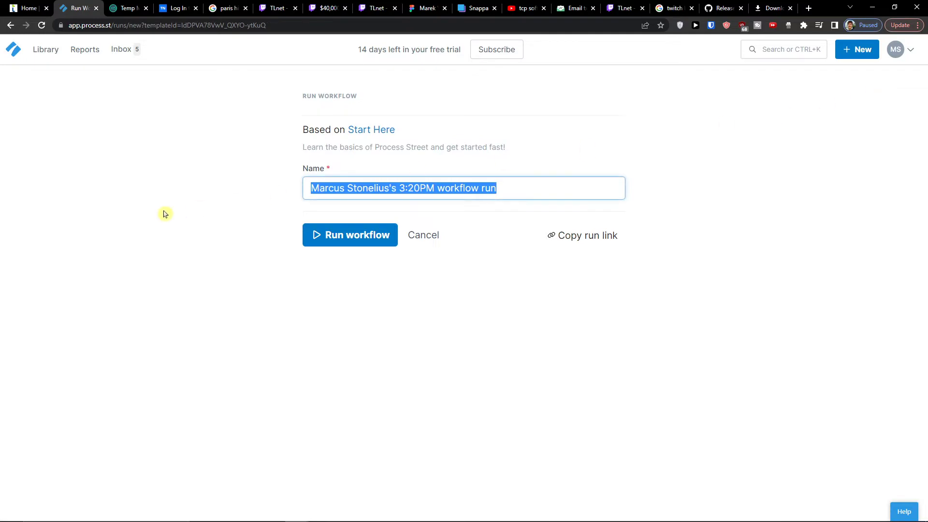
Launch the run with its default name and mark Watch the video complete
triple_click(310, 194)
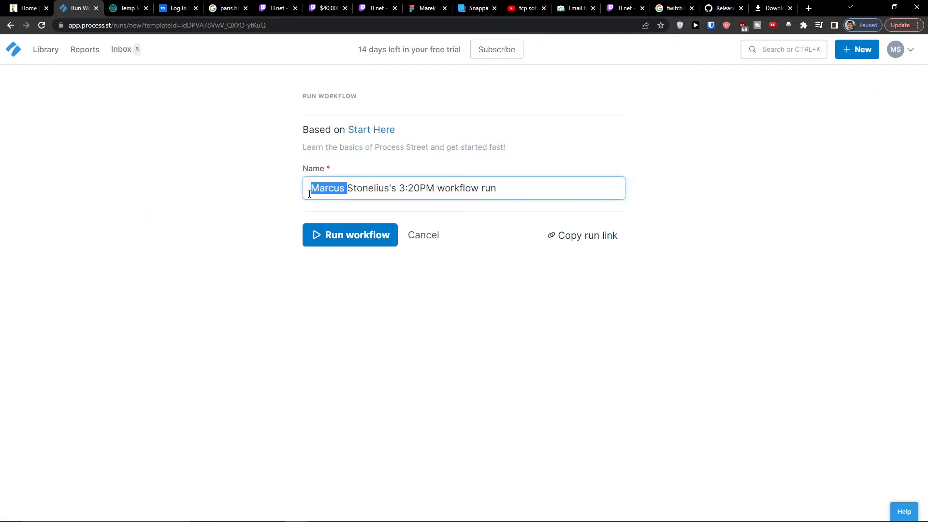
left_click(404, 198)
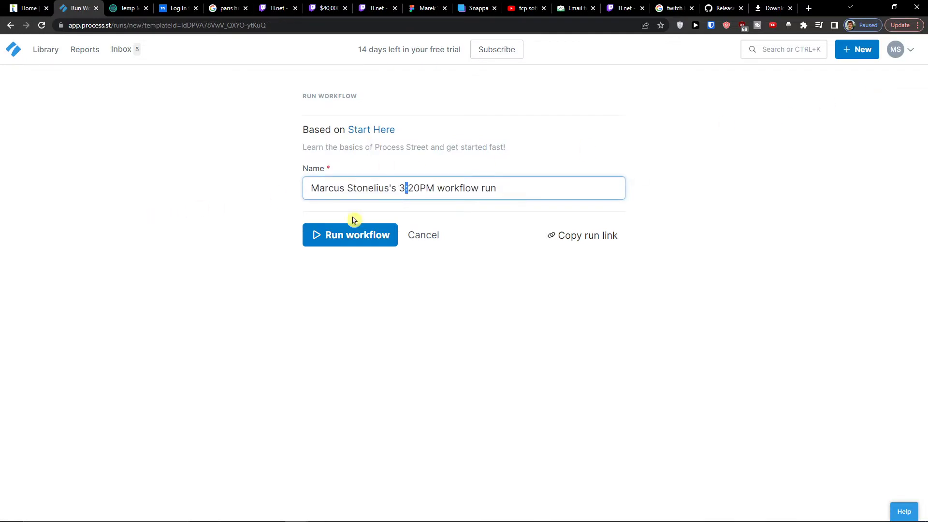
left_click(346, 239)
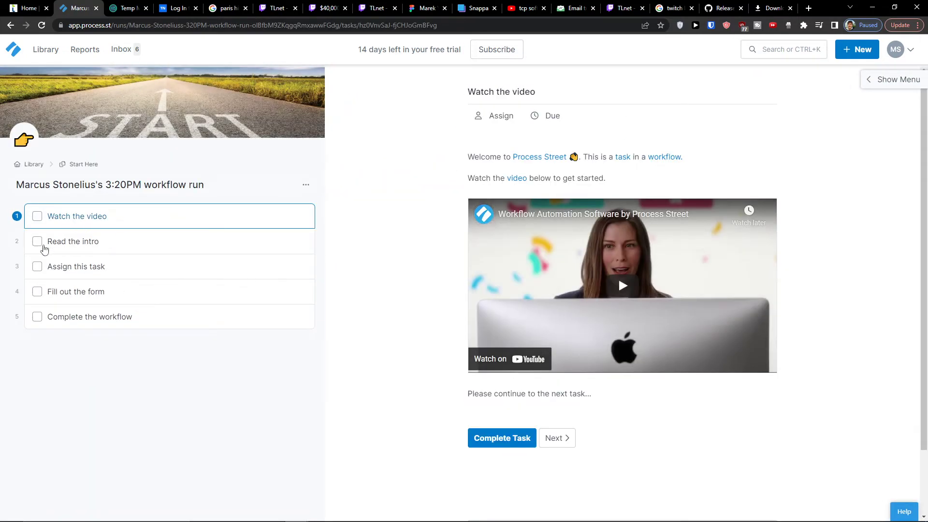
left_click(80, 243)
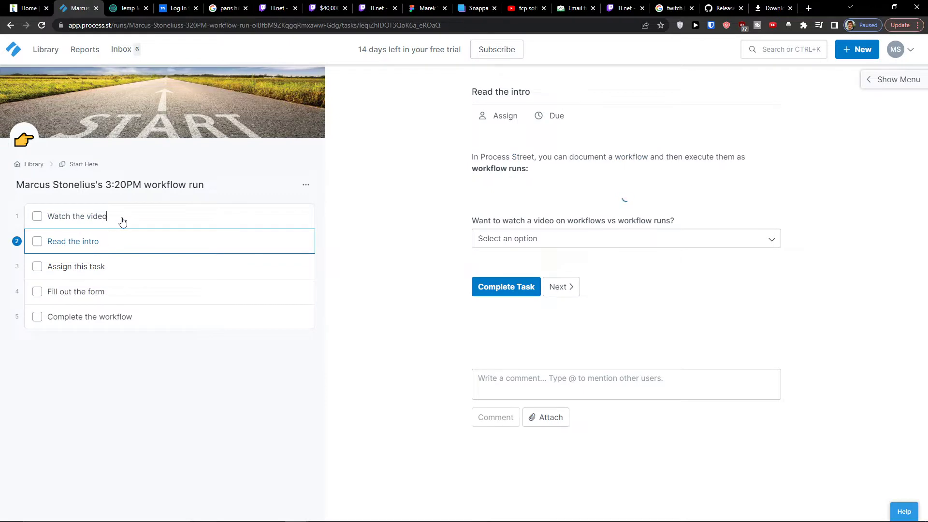
left_click(123, 221)
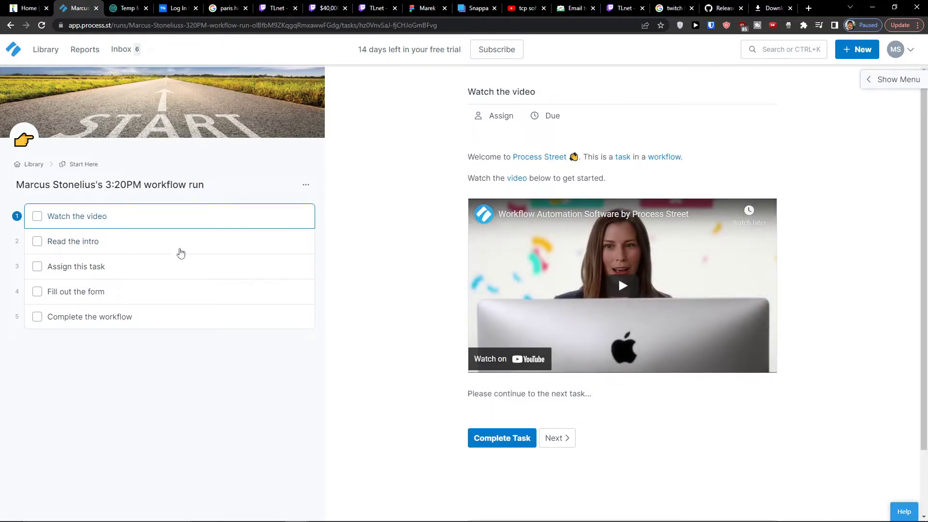
left_click(505, 438)
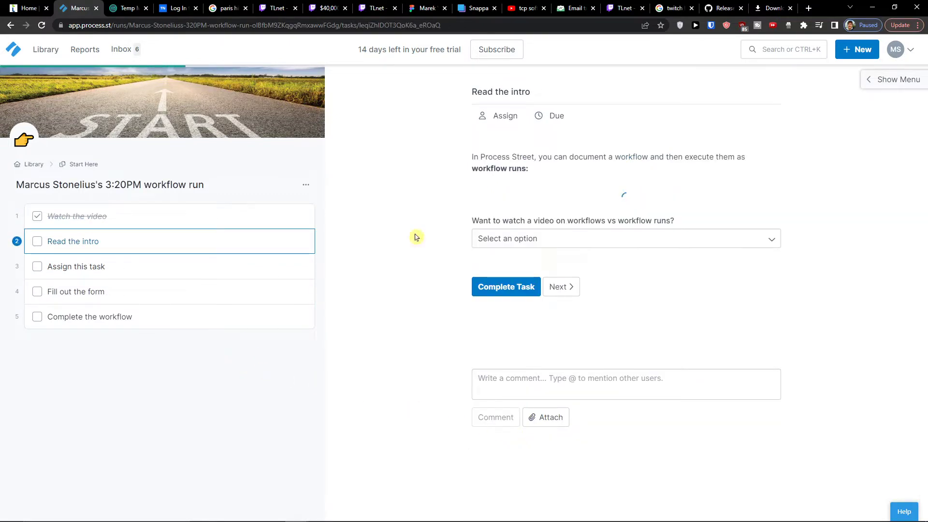
Read the intro, answer Pass to the video question, and complete Read the intro
left_click_drag(469, 159, 558, 173)
left_click(566, 174)
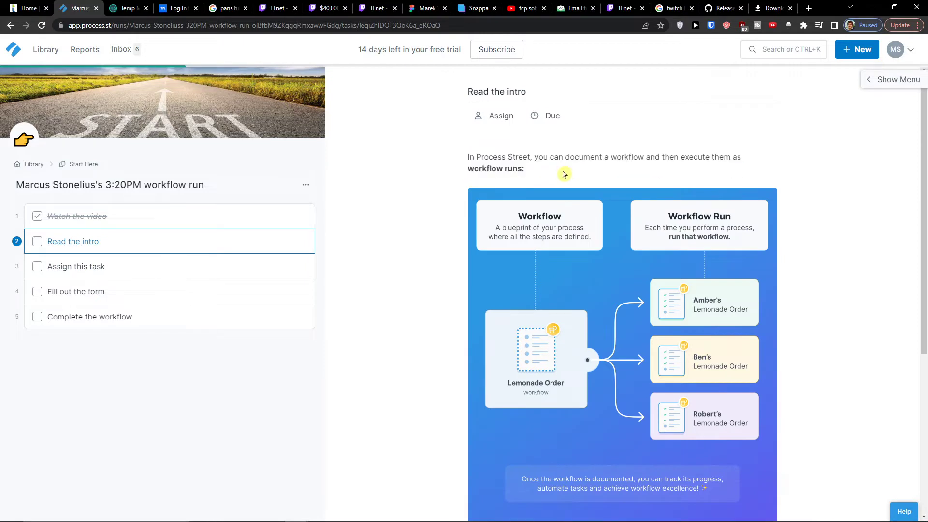
left_click_drag(486, 164, 563, 173)
left_click(564, 175)
scroll(648, 435, "down", 5)
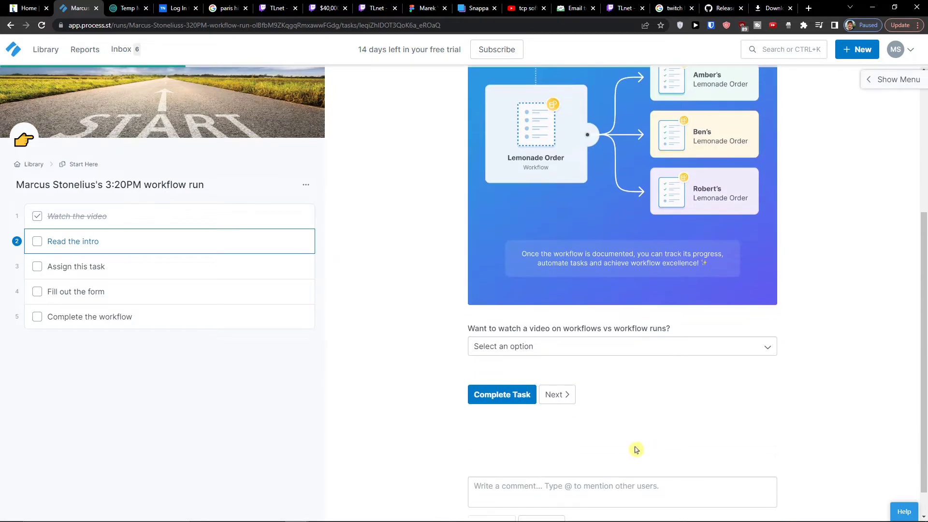
scroll(616, 437, "down", 1)
left_click(525, 313)
left_click(506, 352)
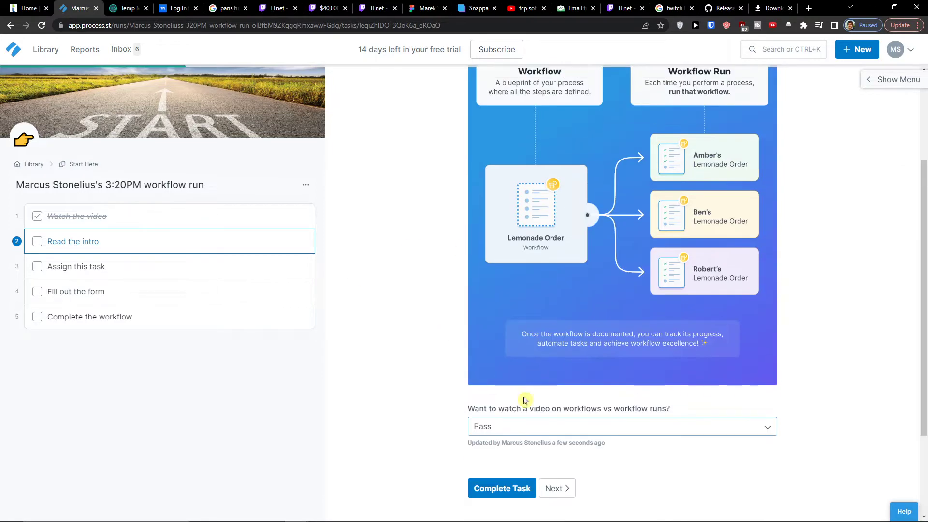
left_click(503, 373)
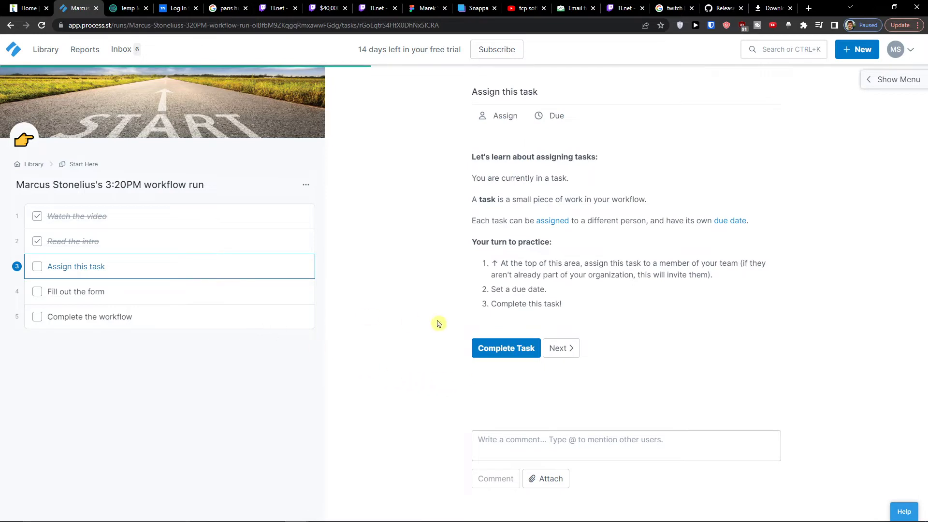
Check the task-assignments help article, then complete the Assign this task step
left_click_drag(485, 178, 584, 198)
left_click(585, 198)
left_click(553, 222)
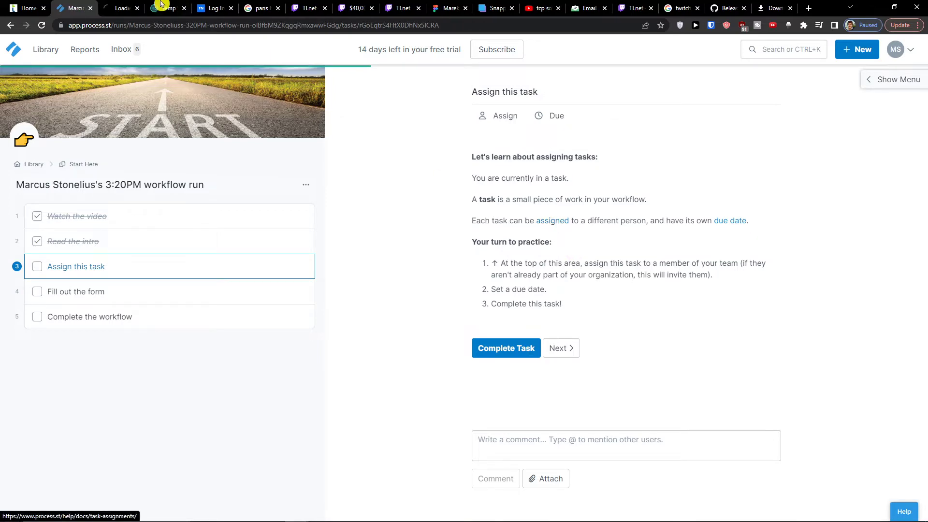
left_click(103, 4)
left_click(75, 7)
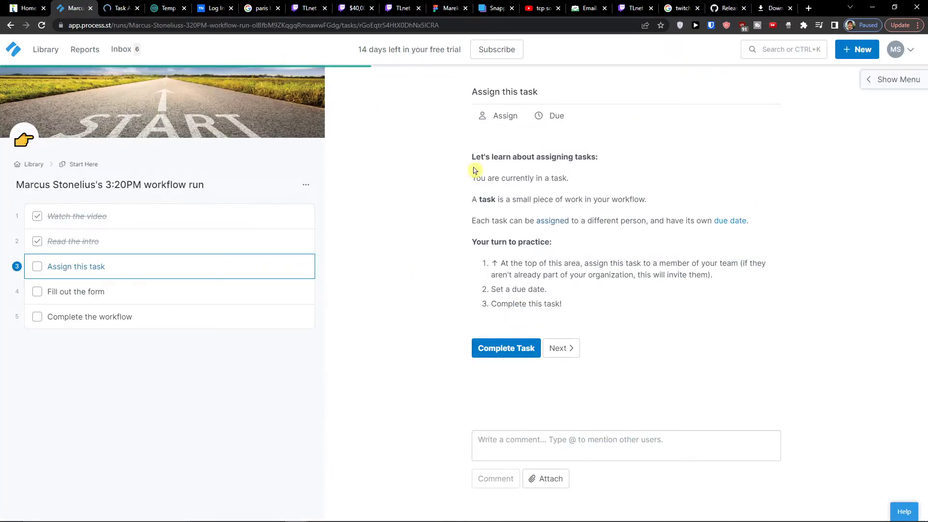
left_click(502, 349)
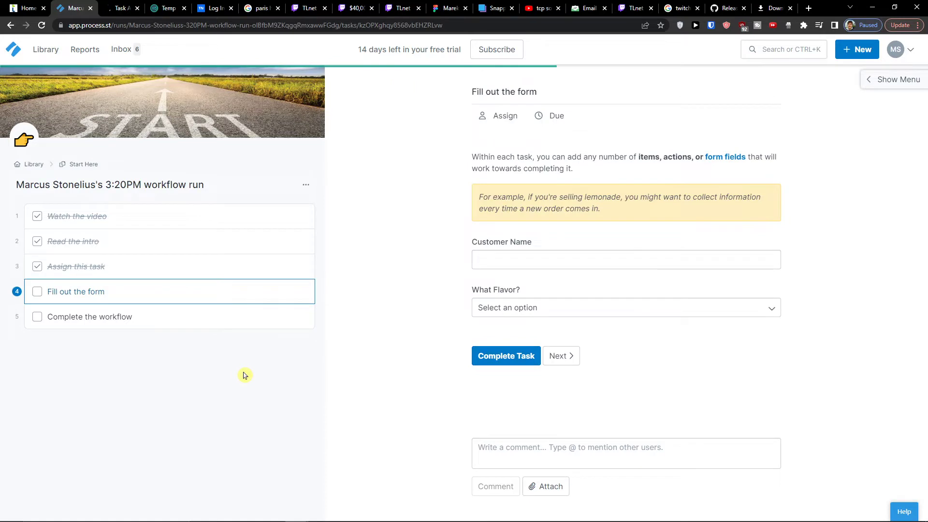
Choose Strawberry as the flavor and complete the Fill out the form task
left_click(501, 264)
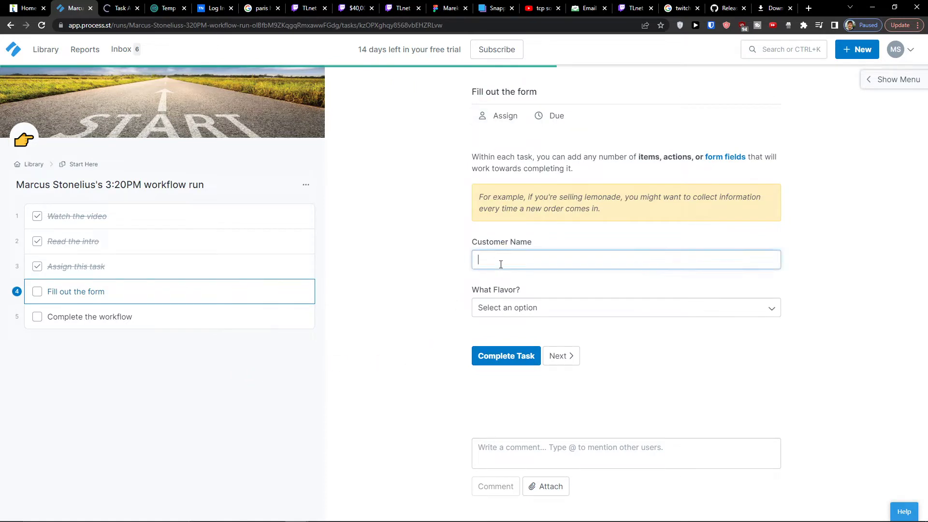
left_click(498, 307)
left_click(502, 337)
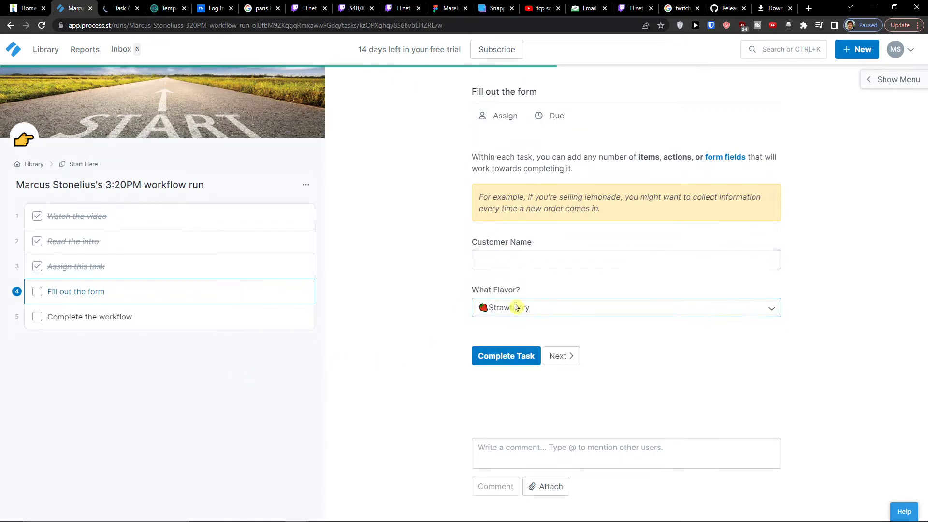
left_click(517, 257)
left_click(474, 416)
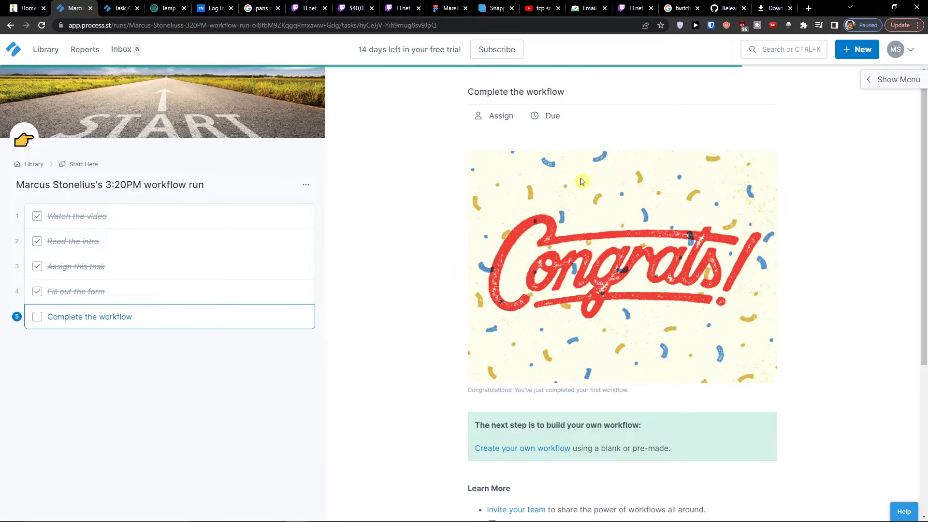
Complete the final 'Complete the workflow' task and go to the Workflow Runs reports
scroll(492, 309, "down", 5)
left_click(498, 363)
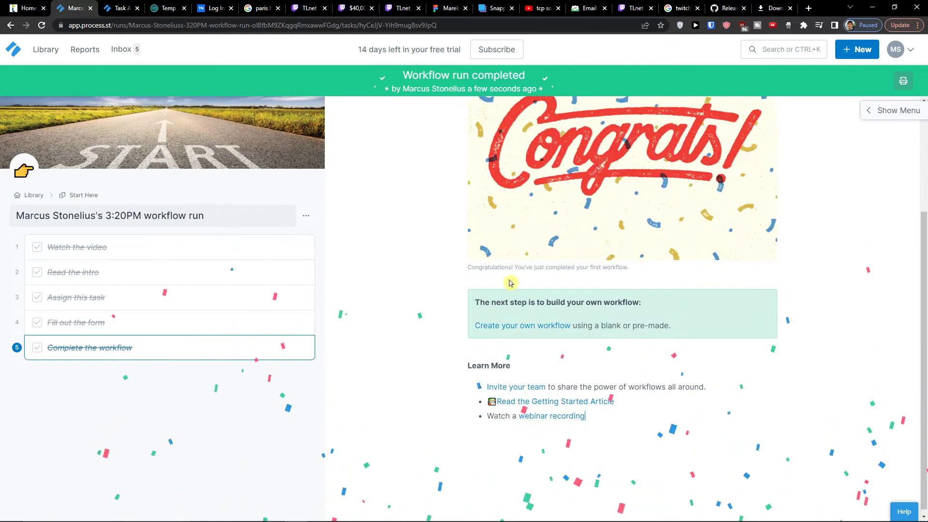
scroll(537, 334, "up", 3)
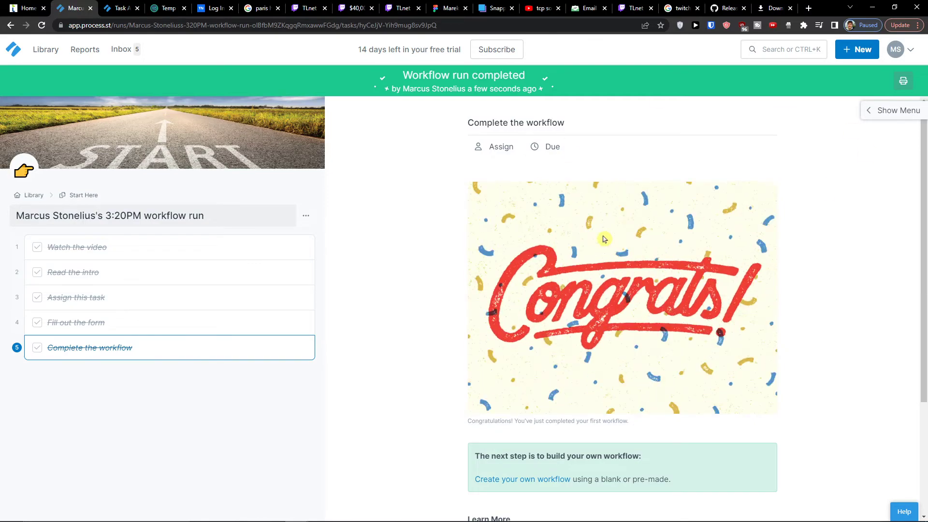
left_click(866, 113)
left_click(795, 119)
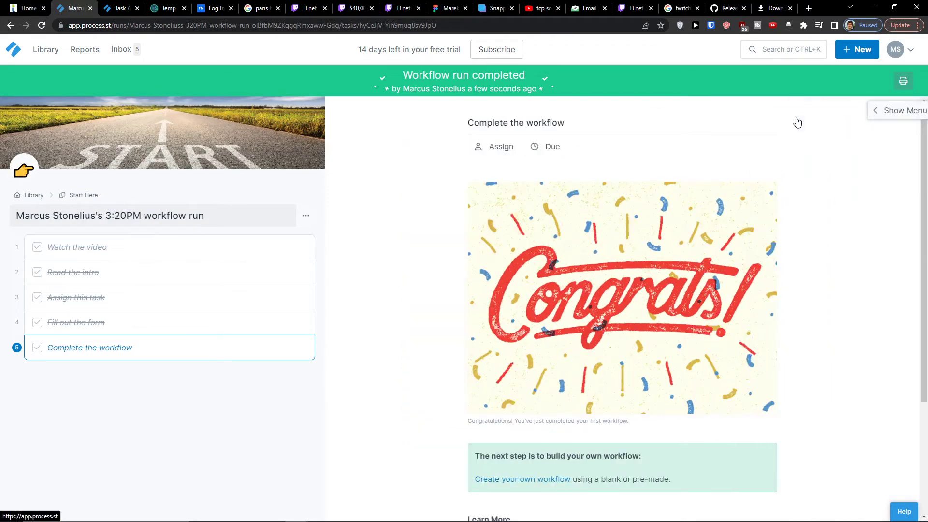
left_click(14, 52)
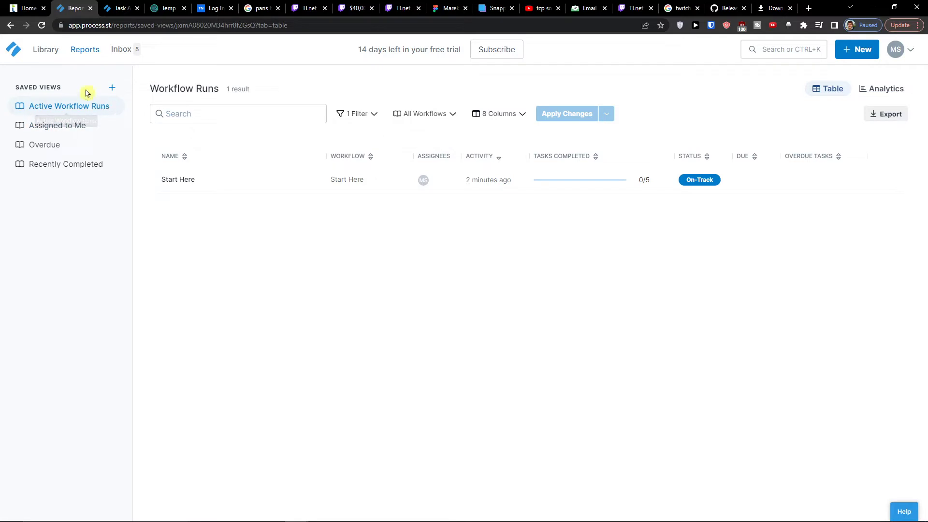
left_click(63, 133)
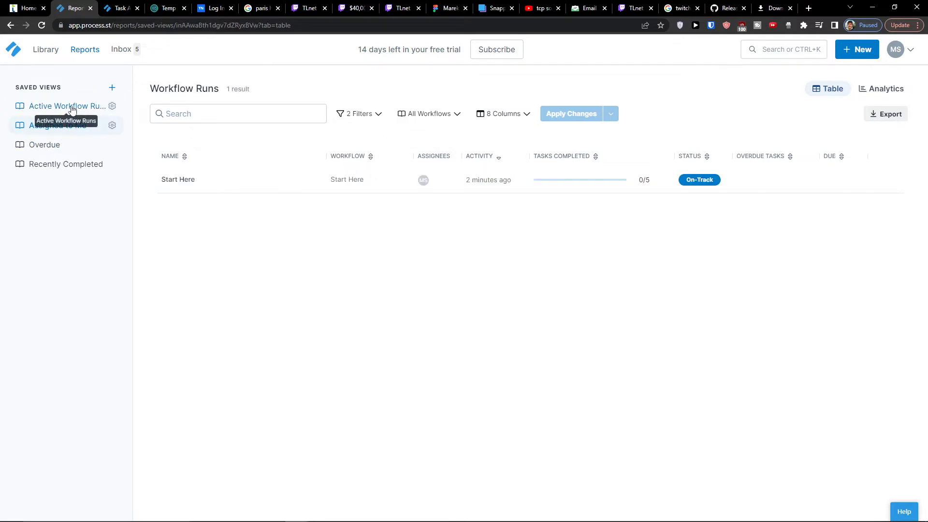
left_click(72, 109)
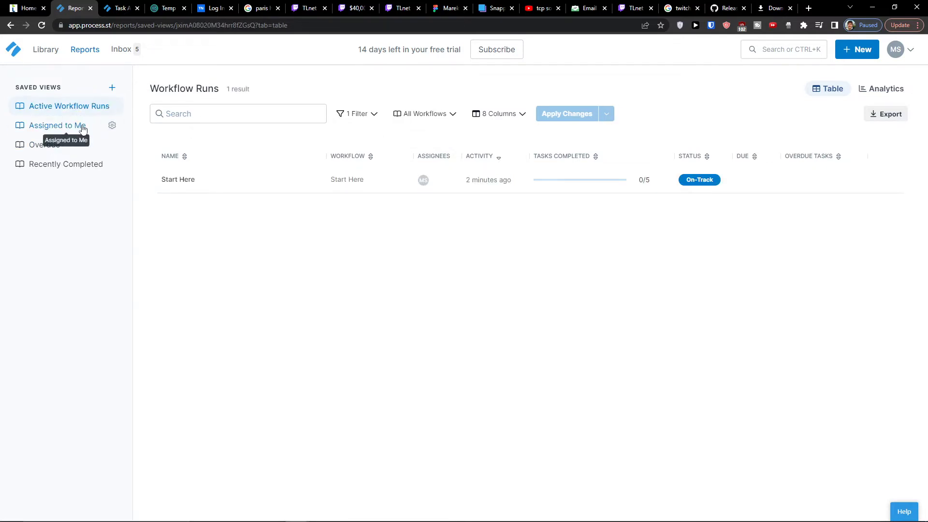
left_click(76, 125)
left_click(57, 146)
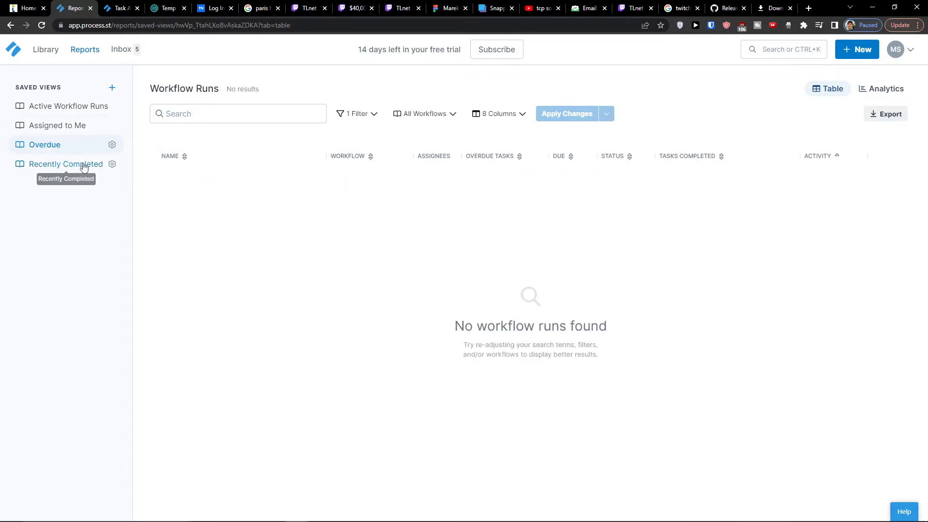
left_click(86, 167)
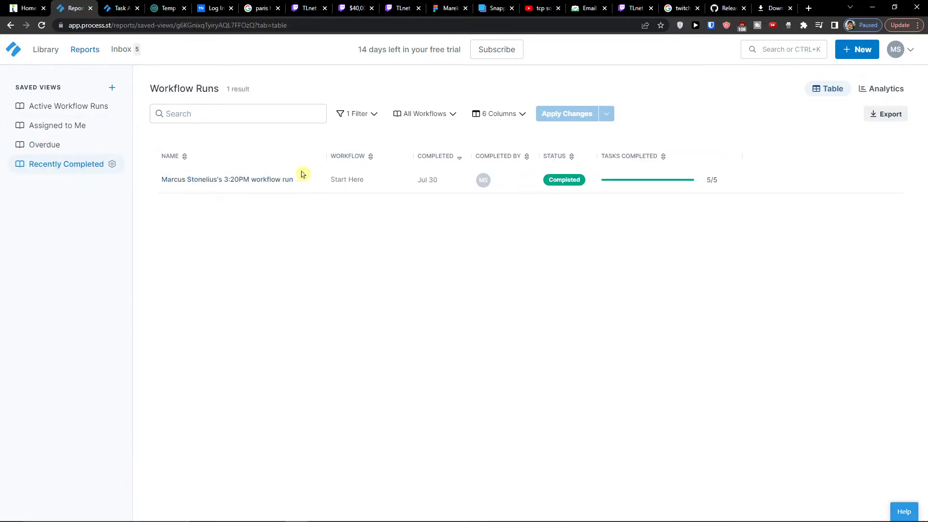
left_click(34, 107)
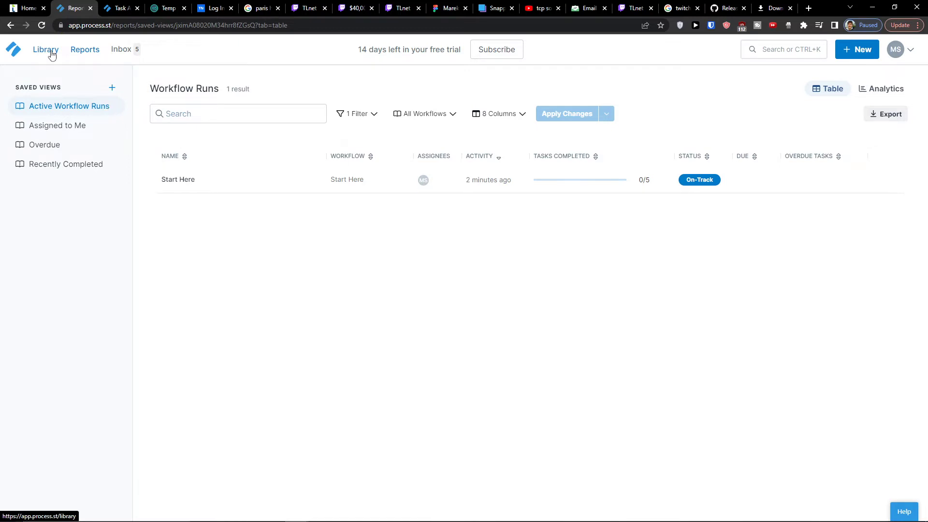
Look through the Library and Private Library, then open the + New menu from Reports
left_click(46, 50)
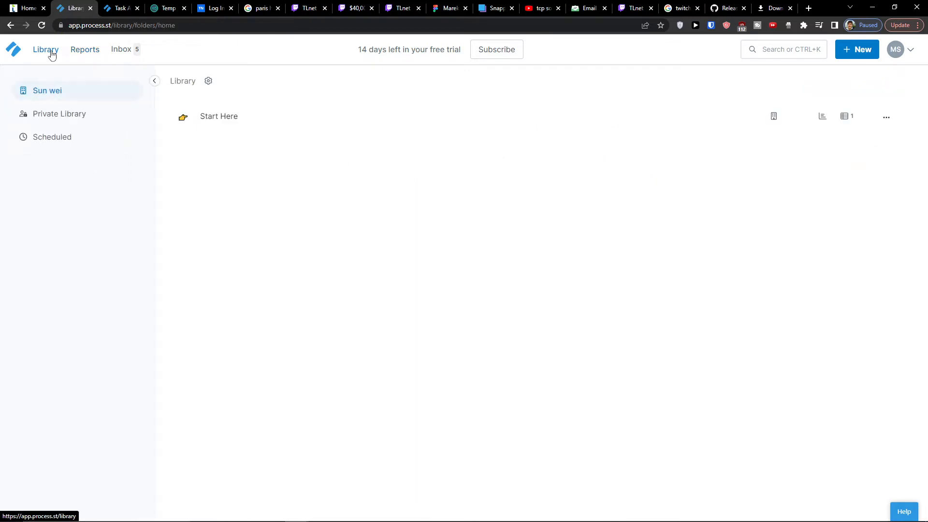
left_click(59, 121)
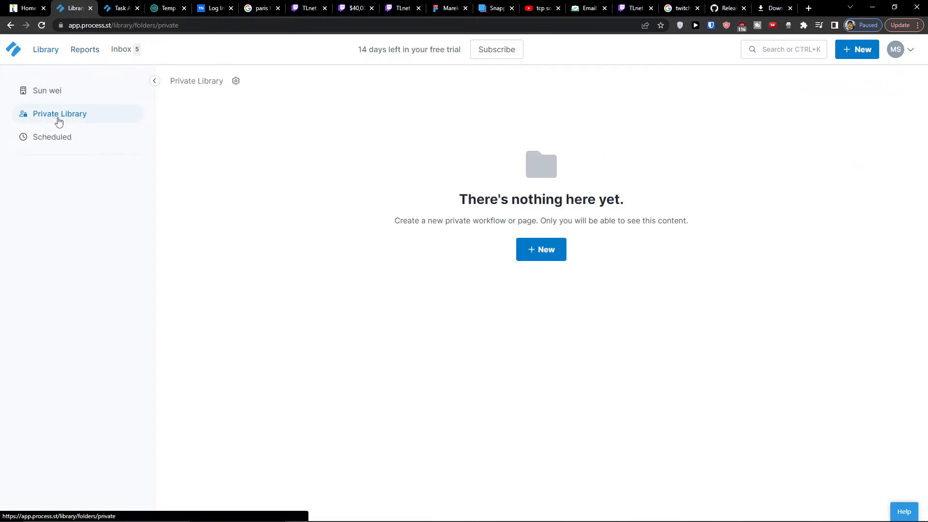
left_click(55, 90)
left_click(83, 50)
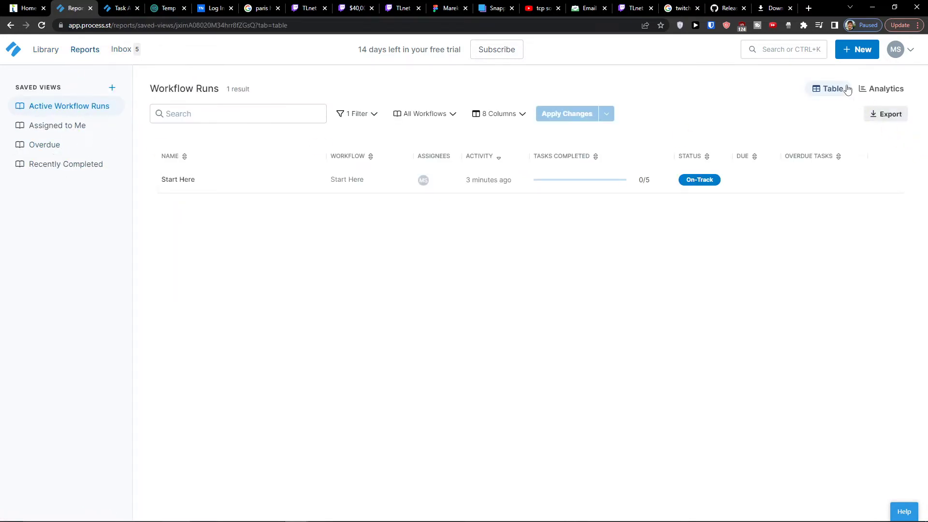
left_click(860, 49)
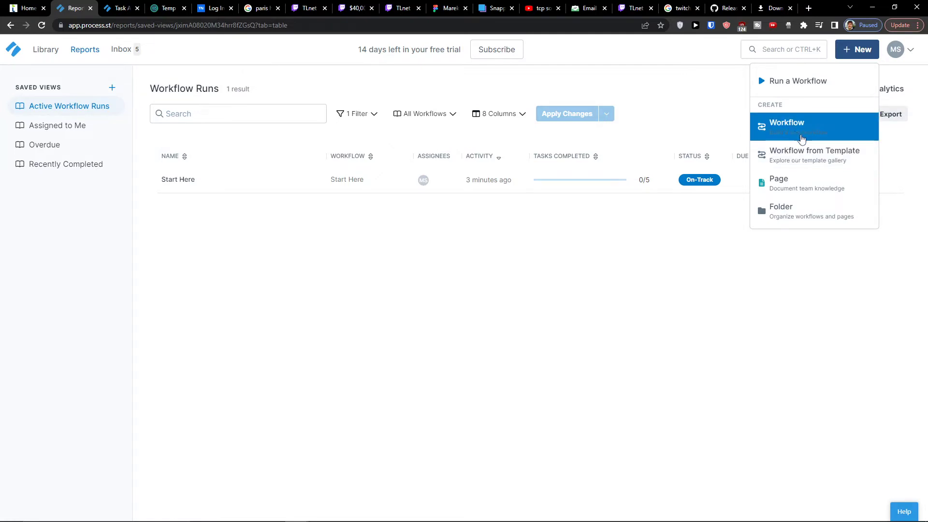
Browse the template categories and open Employee Onboarding under Human Resources
left_click(812, 157)
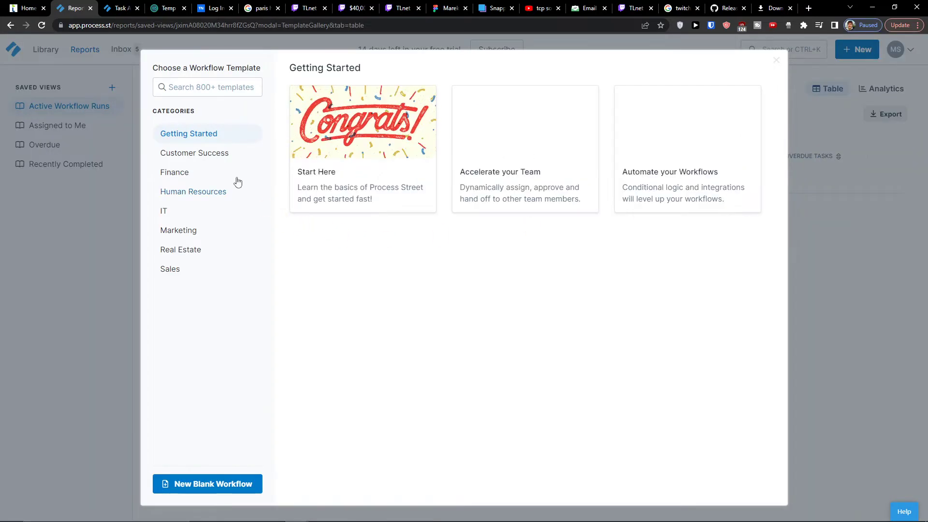
left_click(208, 156)
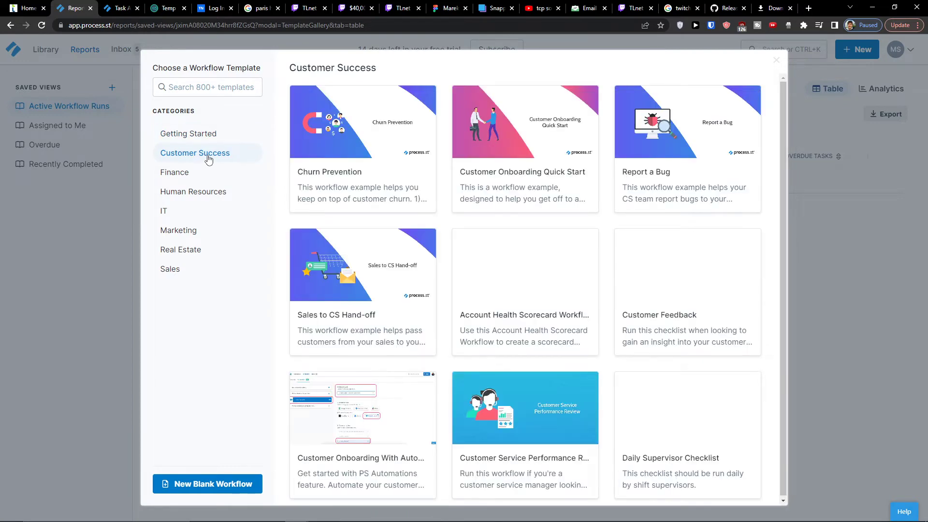
left_click(235, 174)
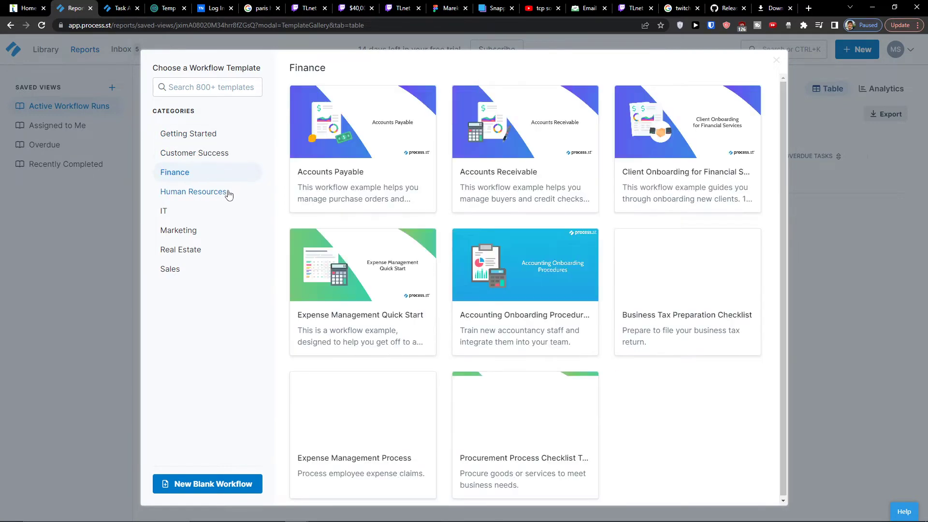
left_click(229, 194)
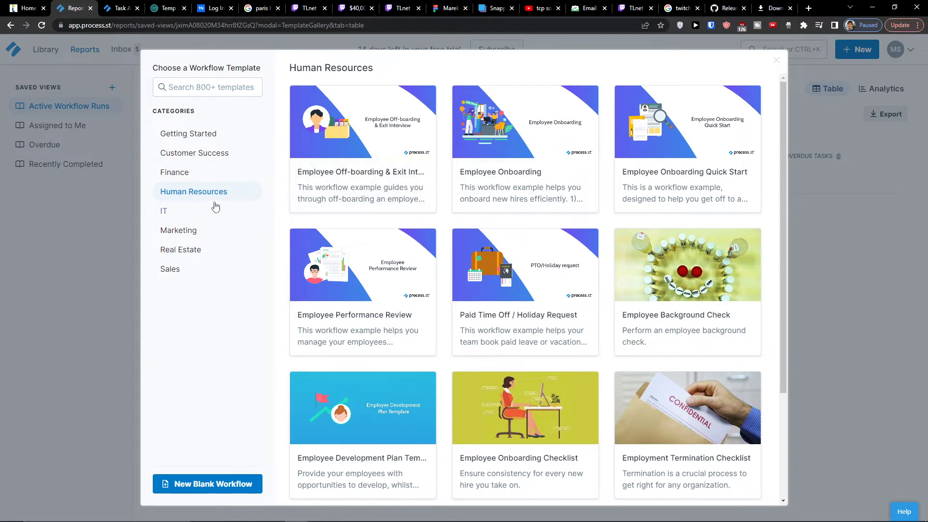
left_click(534, 150)
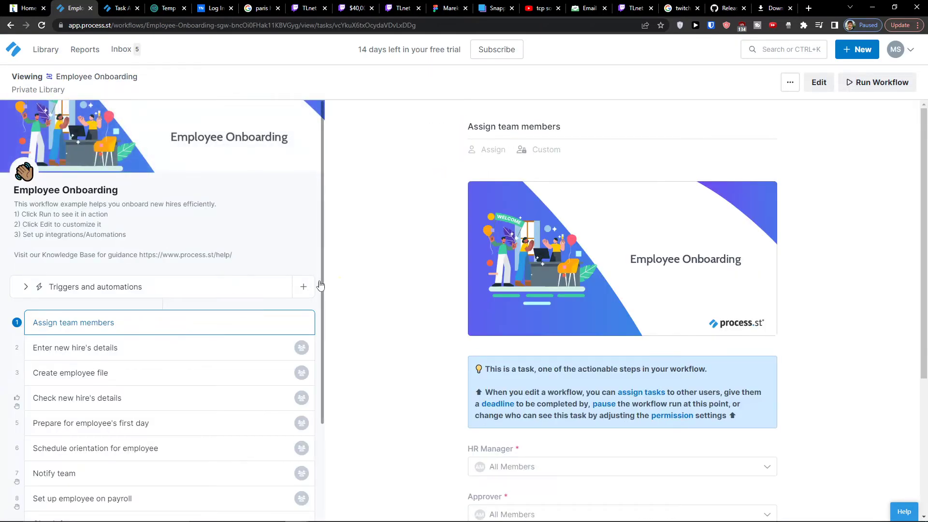
Preview the 'Enter new hire's details' and 'Assign team members' tasks, then switch to edit mode
scroll(393, 300, "down", 5)
scroll(387, 301, "up", 5)
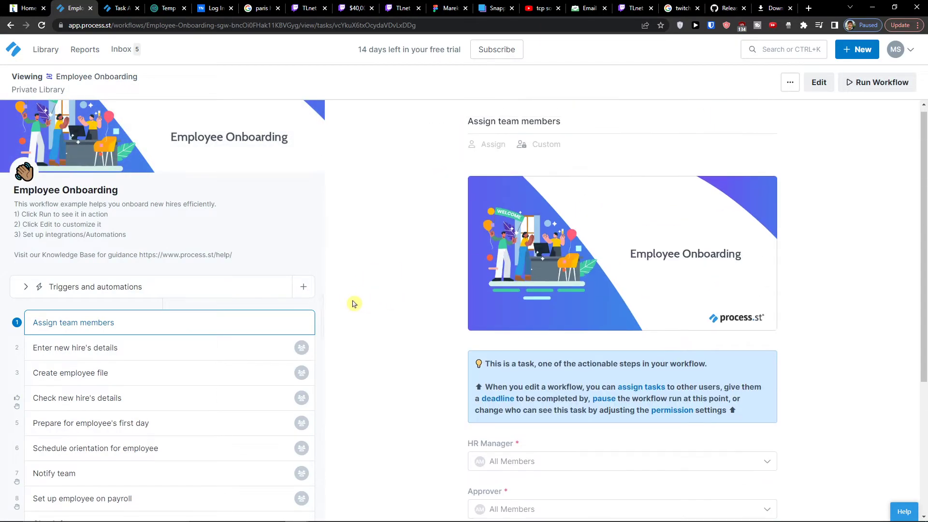
scroll(197, 365, "down", 4)
scroll(191, 368, "up", 4)
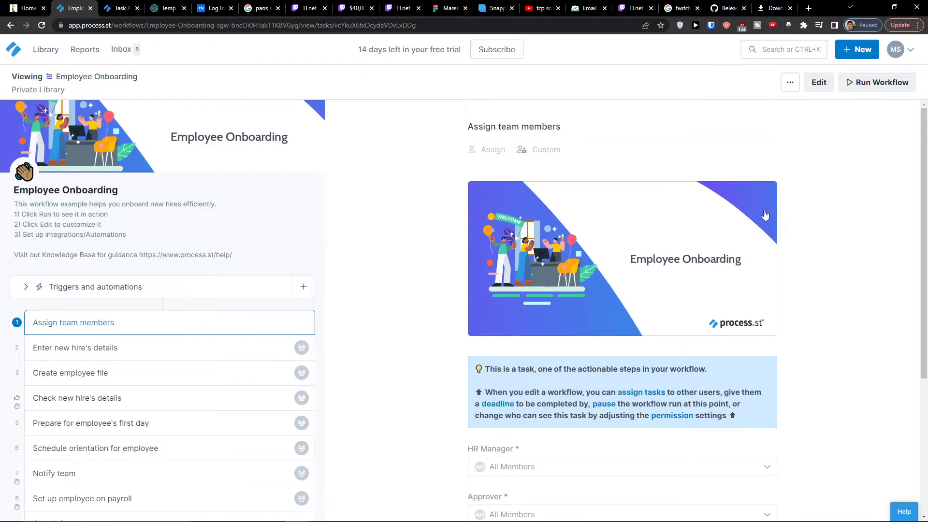
scroll(761, 216, "down", 3)
left_click(89, 355)
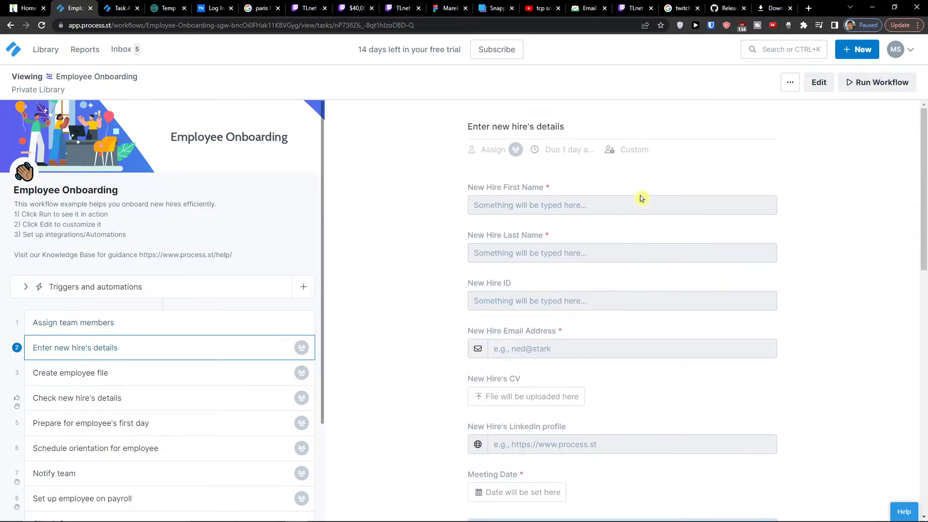
left_click(163, 322)
scroll(621, 309, "down", 2)
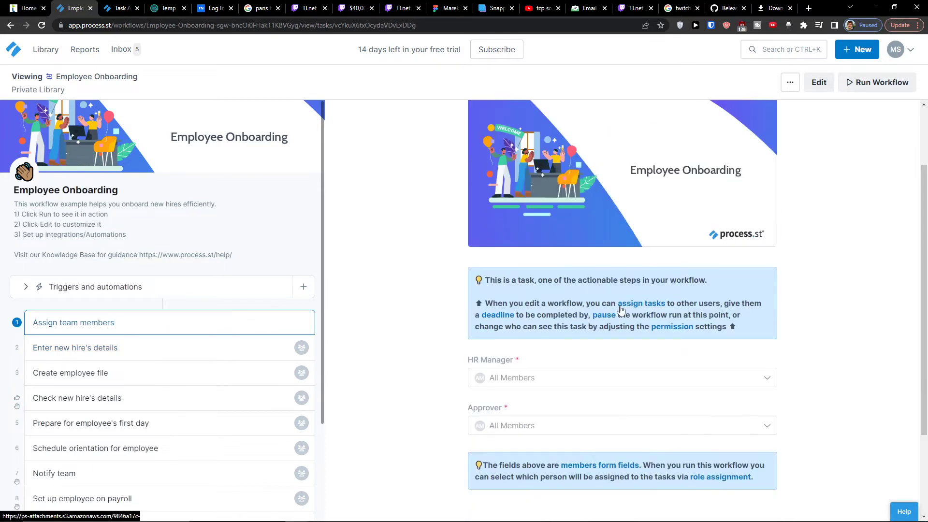
scroll(621, 309, "down", 3)
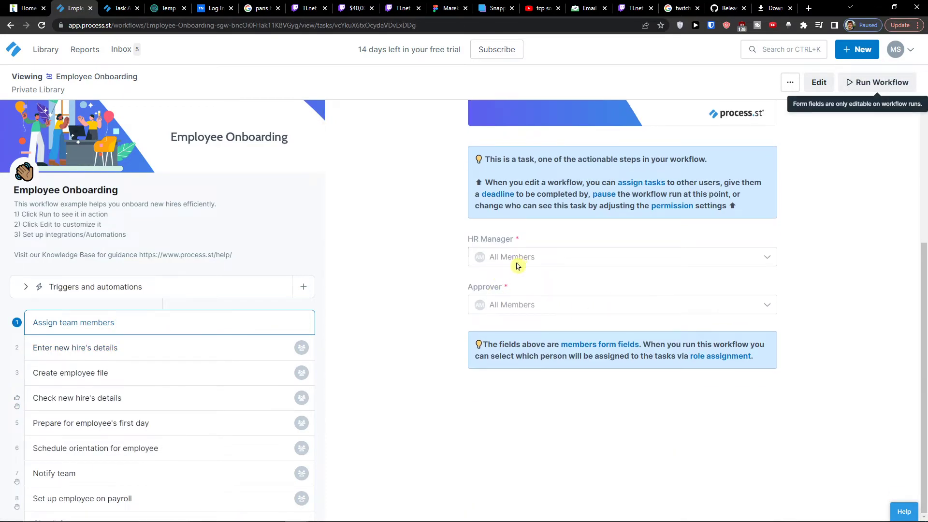
left_click(818, 83)
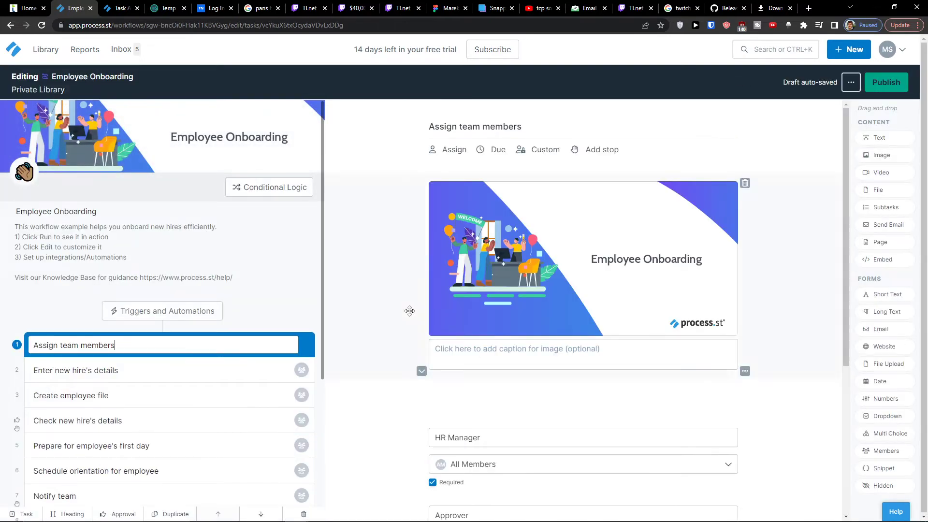
Move the HR Manager field above the info box, then back below it
scroll(405, 342, "down", 3)
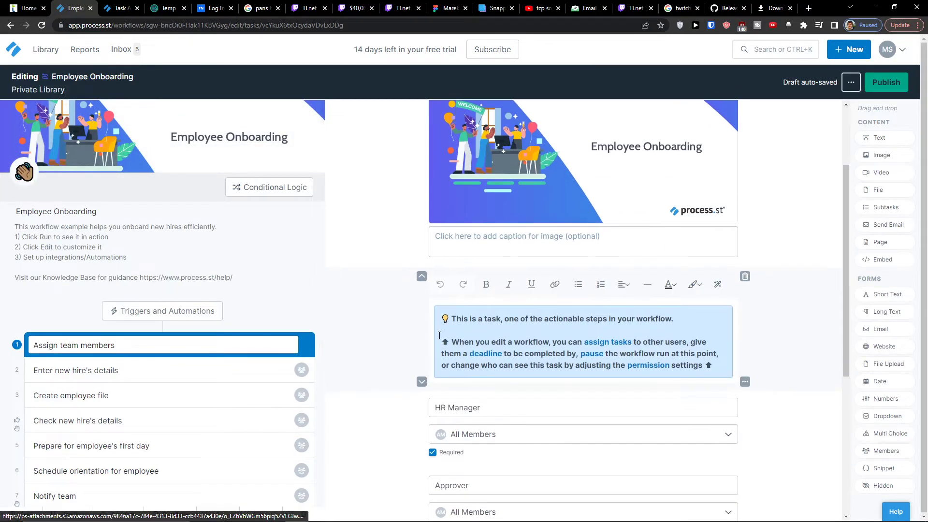
scroll(405, 343, "down", 2)
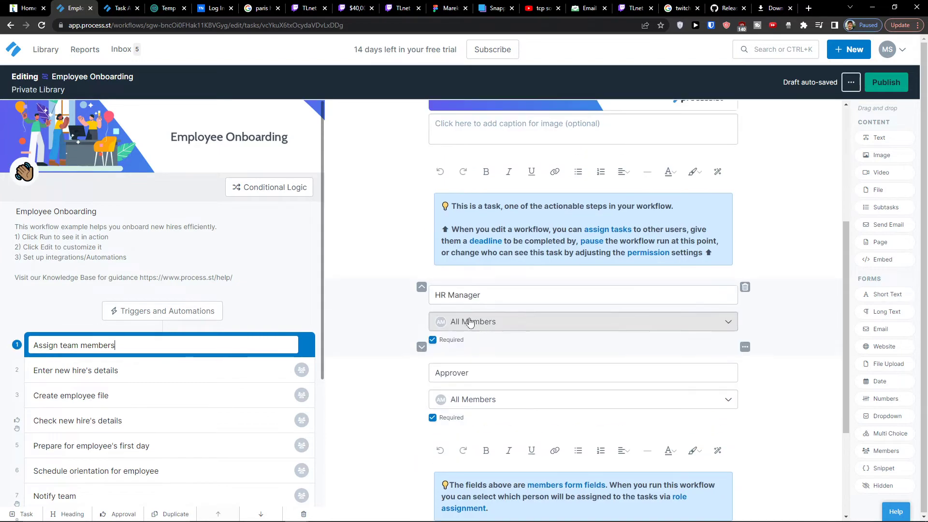
left_click(421, 288)
scroll(412, 212, "up", 2)
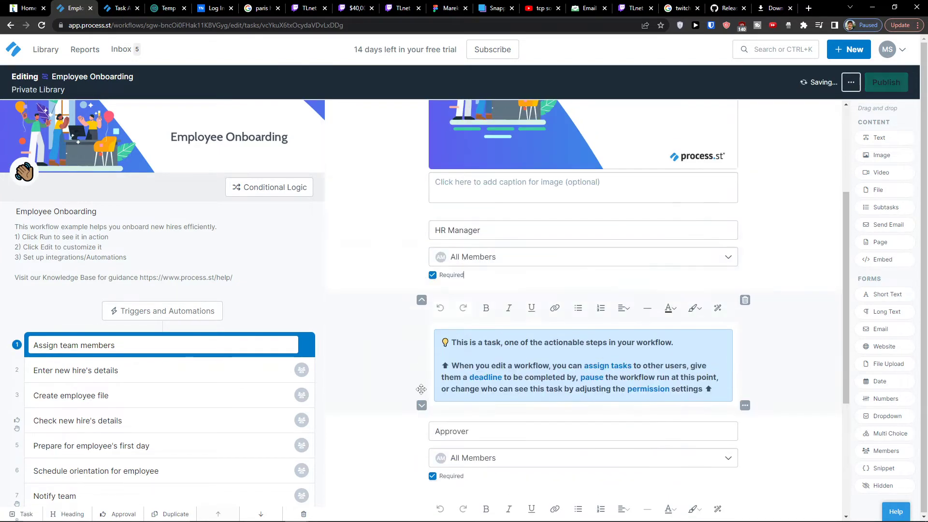
left_click(421, 282)
Go through the Create employee file task to the Notify team task
scroll(567, 338, "up", 5)
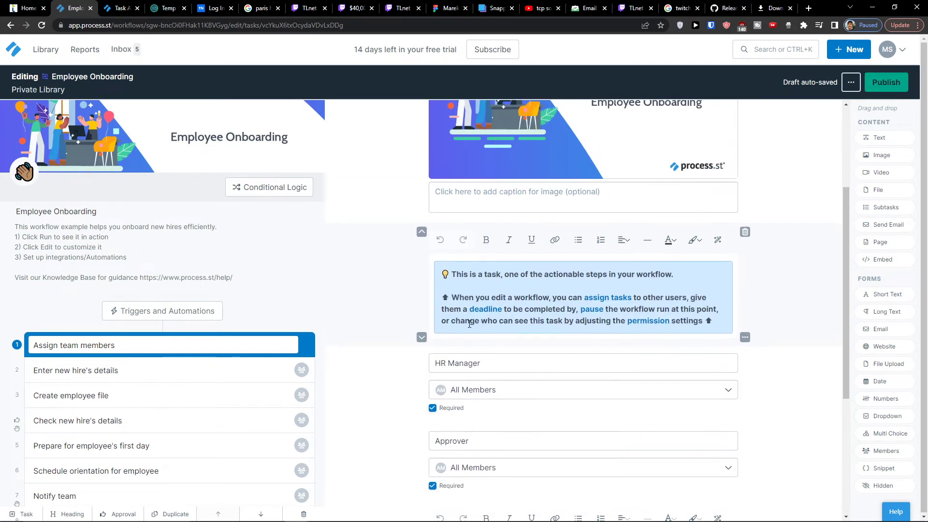
scroll(567, 338, "up", 1)
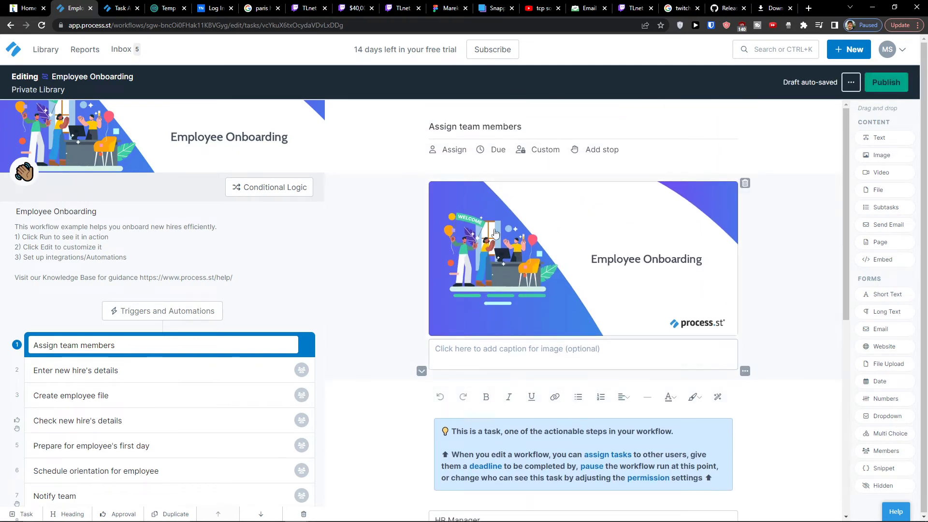
left_click(131, 403)
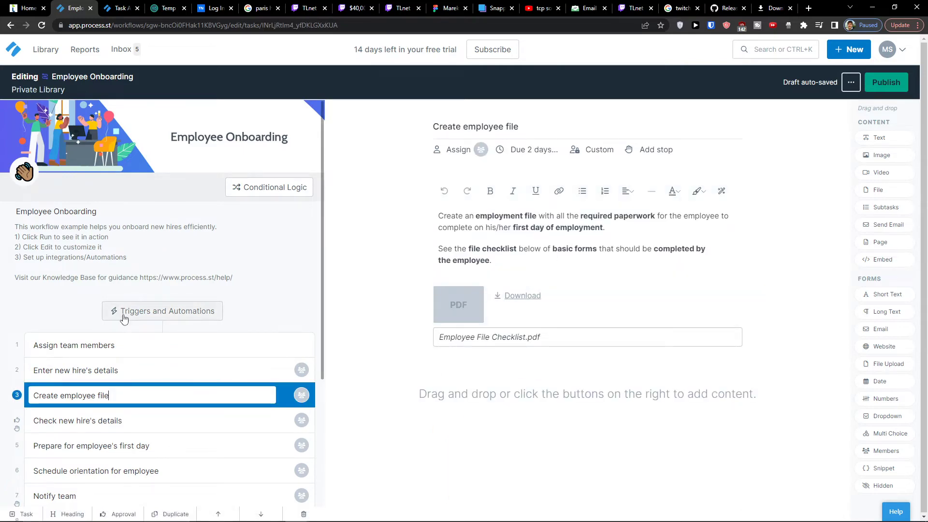
scroll(130, 343, "down", 2)
scroll(135, 349, "down", 1)
left_click(131, 389)
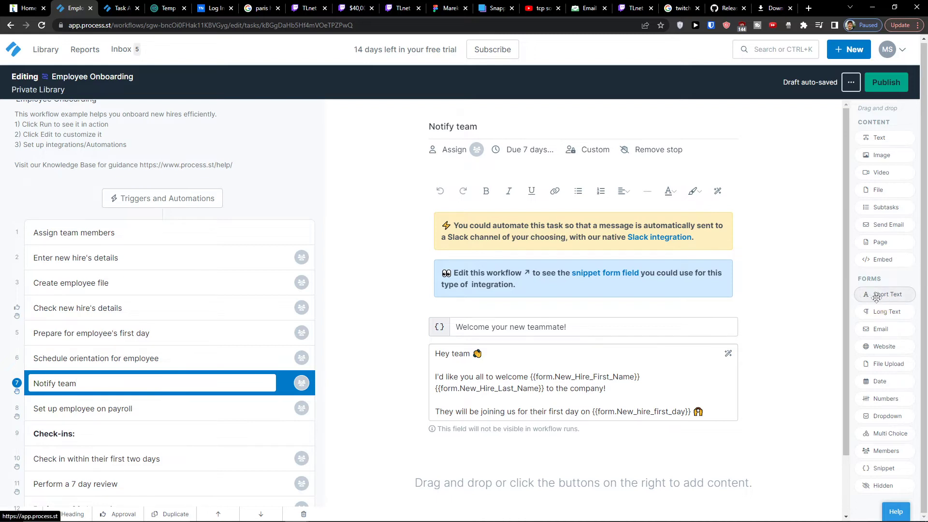
Add Website, Date and Dropdown fields to the Notify team task
left_click_drag(879, 349, 467, 320)
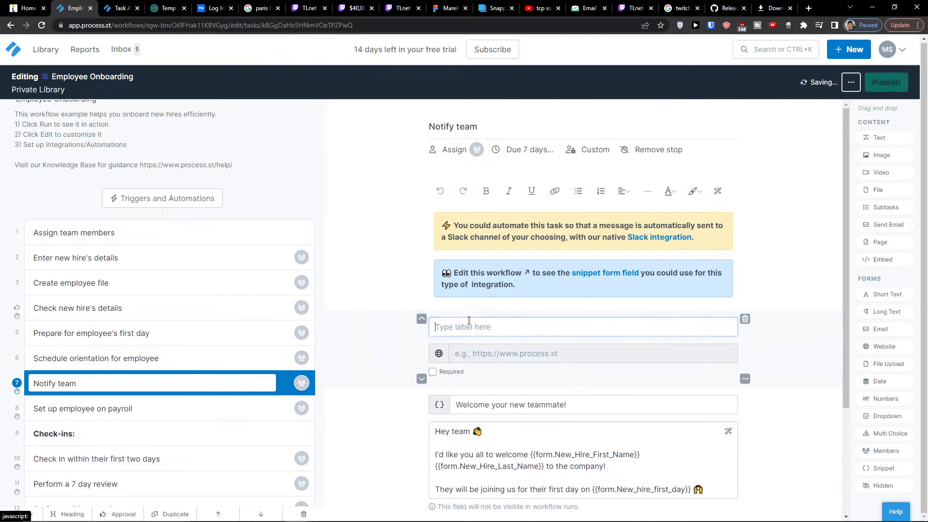
left_click_drag(879, 381, 546, 320)
left_click_drag(887, 415, 556, 376)
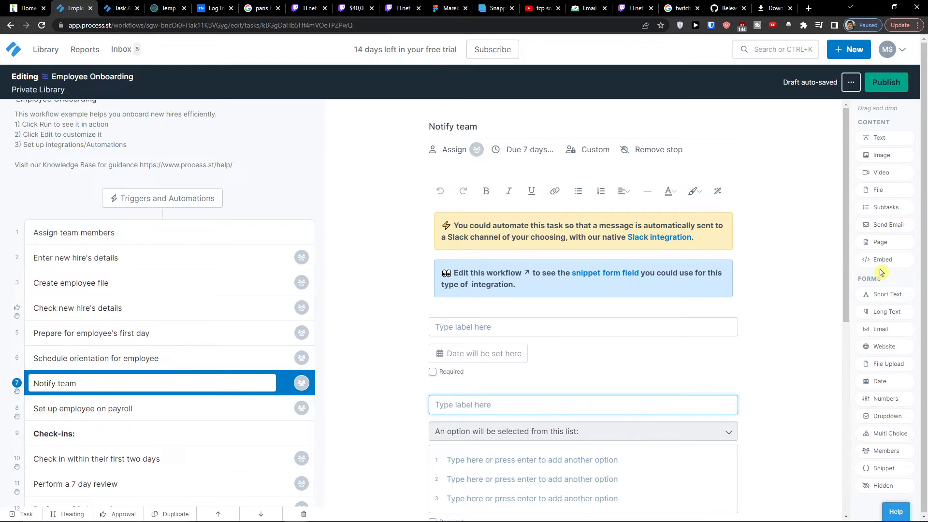
Publish the edited Employee Onboarding workflow
scroll(159, 376, "down", 2)
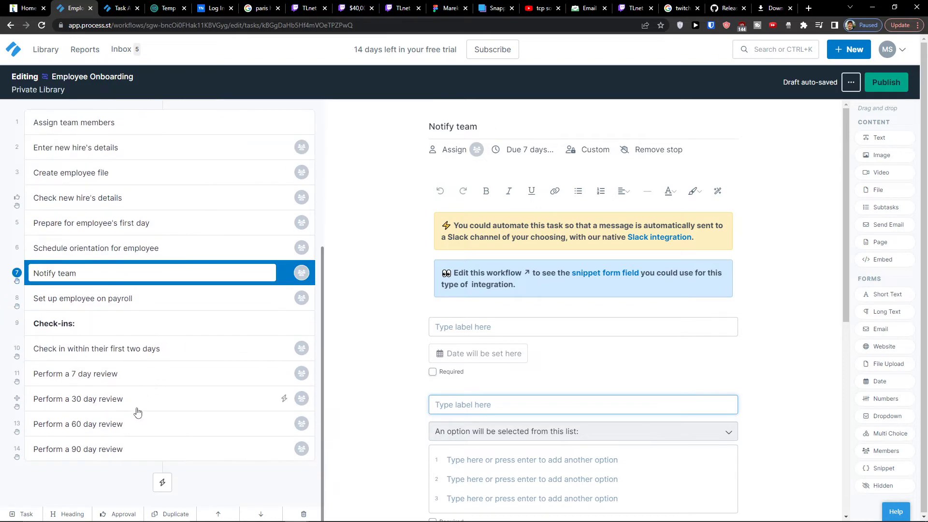
scroll(165, 393, "up", 5)
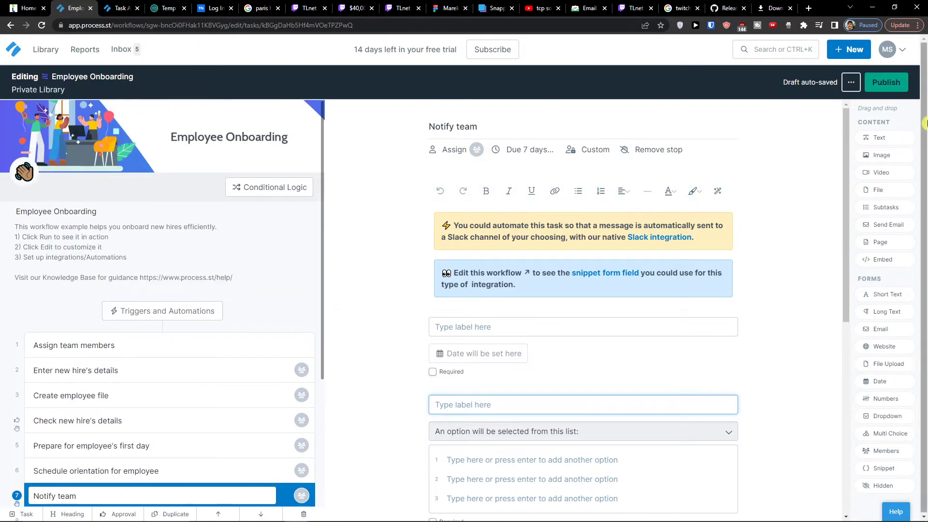
left_click(850, 82)
left_click(879, 80)
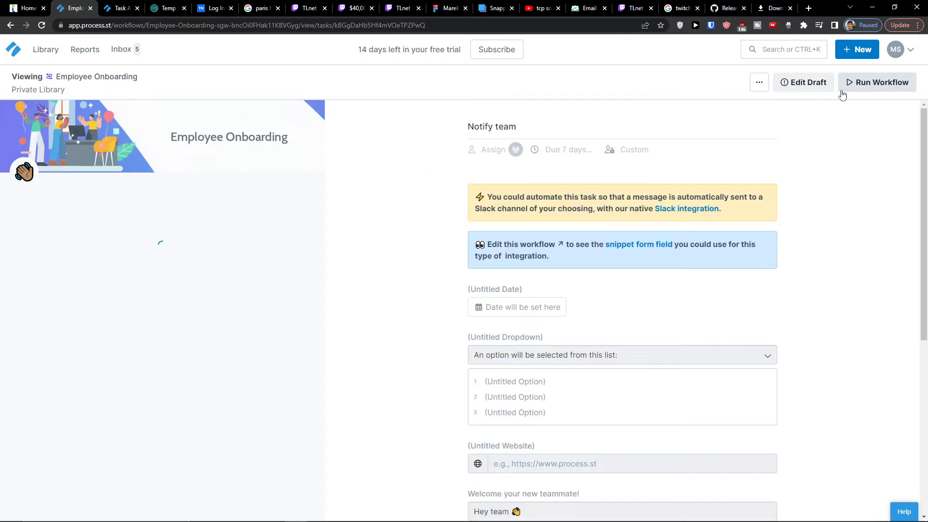
Launch a new Employee Onboarding run named after the new hire
left_click(871, 83)
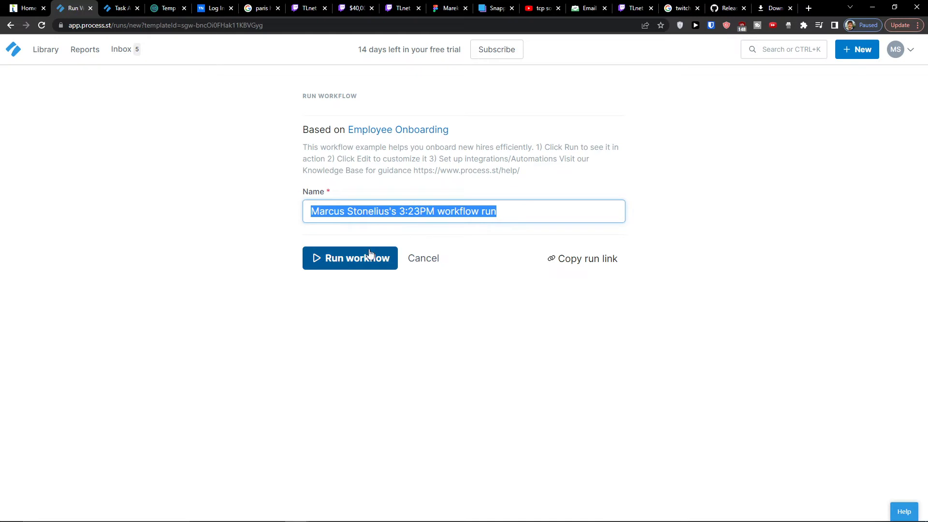
type("Marcus Onboarding")
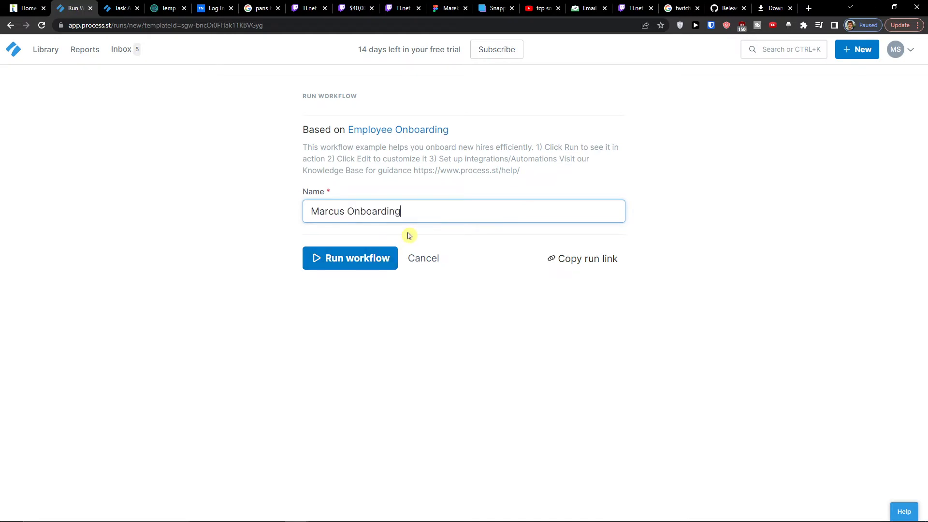
left_click(378, 251)
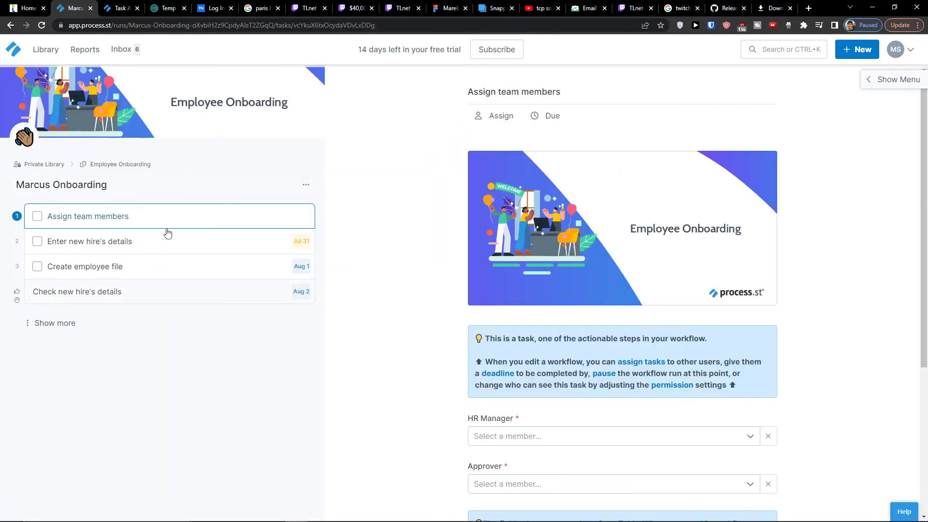
Make one team member both HR Manager and Approver, and complete Assign team members
scroll(472, 314, "down", 3)
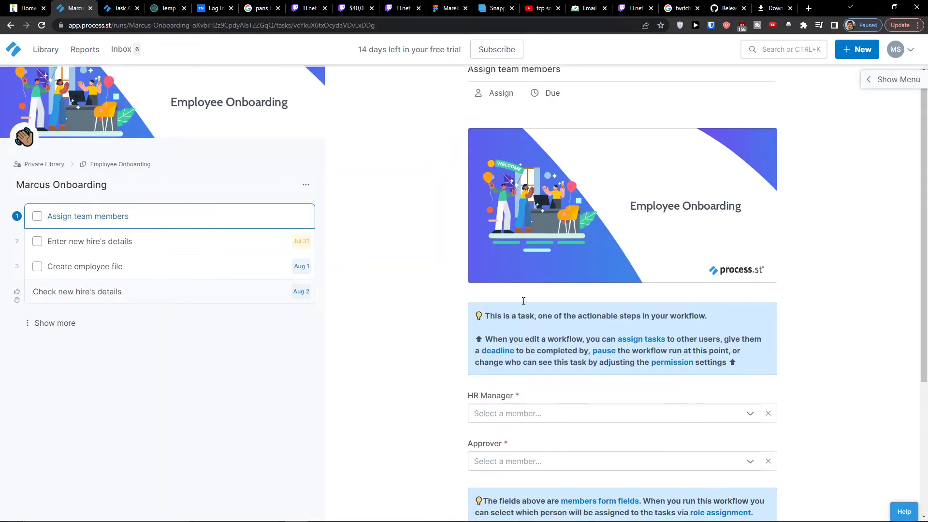
left_click(473, 323)
left_click(487, 347)
left_click(563, 384)
left_click(503, 410)
scroll(491, 388, "down", 3)
left_click(502, 362)
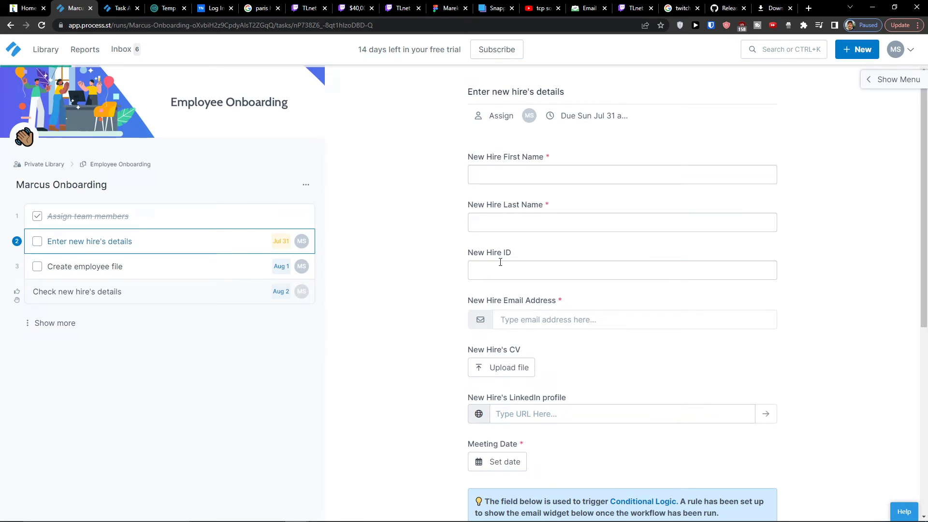
left_click(862, 51)
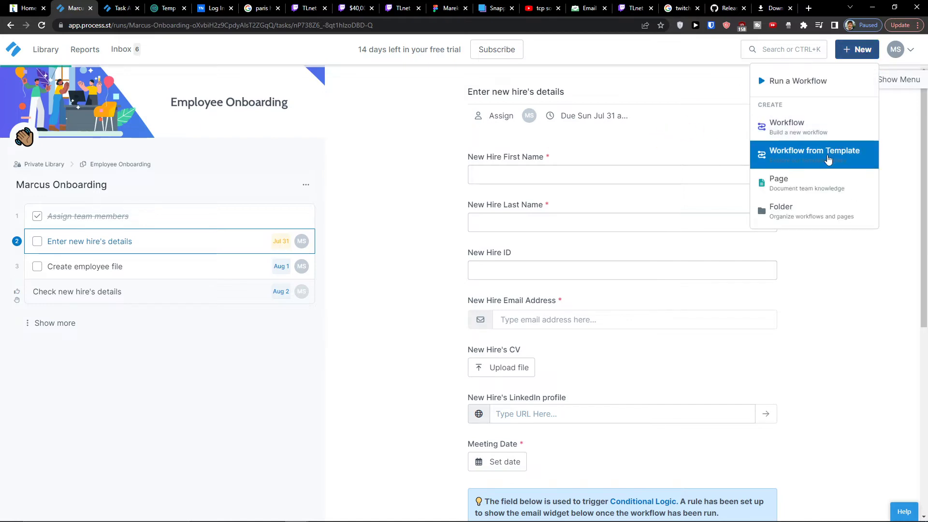
Browse template categories from Customer Success to Real Estate and open Owner Onboarding Agreement
left_click(828, 159)
left_click(194, 152)
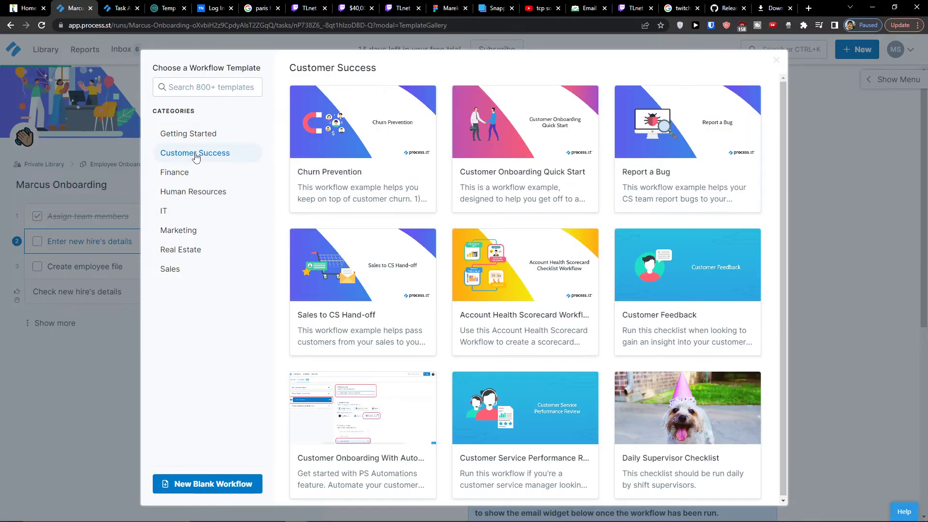
left_click(184, 191)
left_click(180, 217)
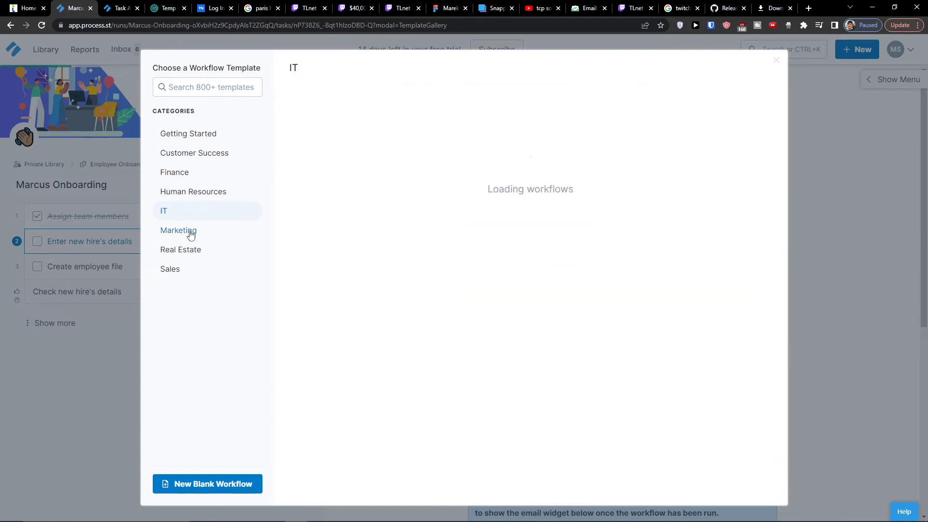
left_click(190, 232)
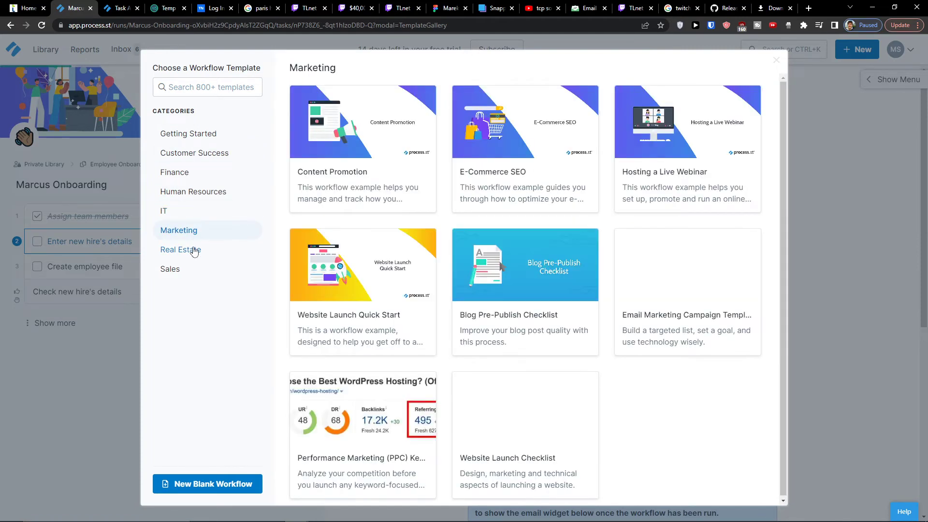
left_click(193, 249)
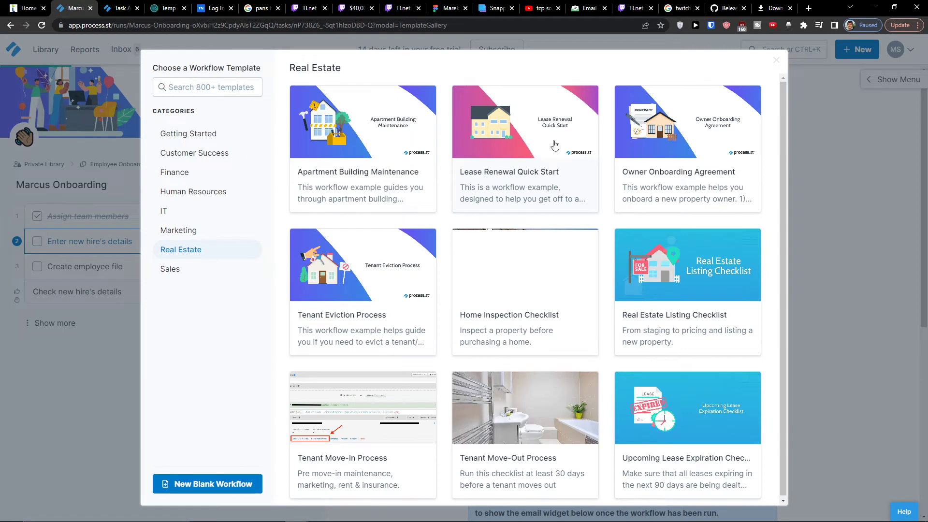
left_click(714, 137)
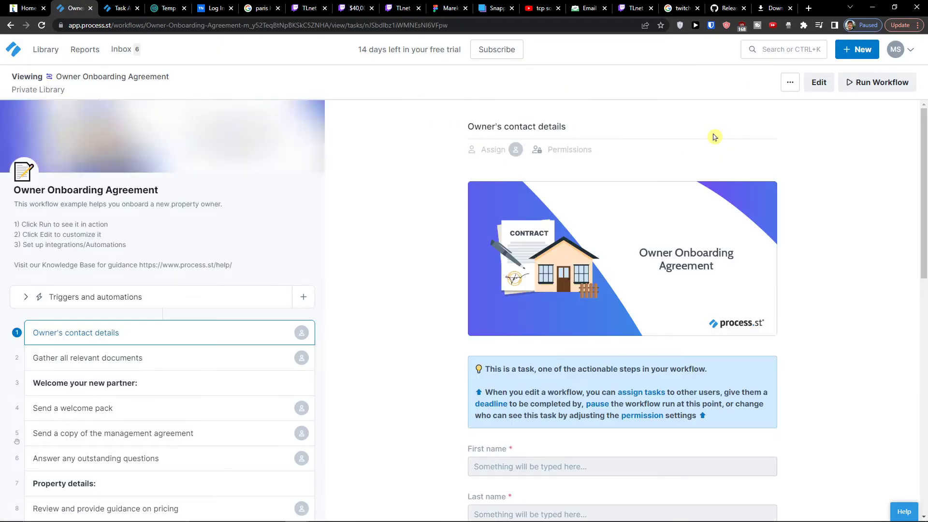
Switch the Owner Onboarding Agreement workflow into edit mode
scroll(358, 205, "down", 2)
scroll(504, 331, "down", 10)
scroll(505, 319, "up", 13)
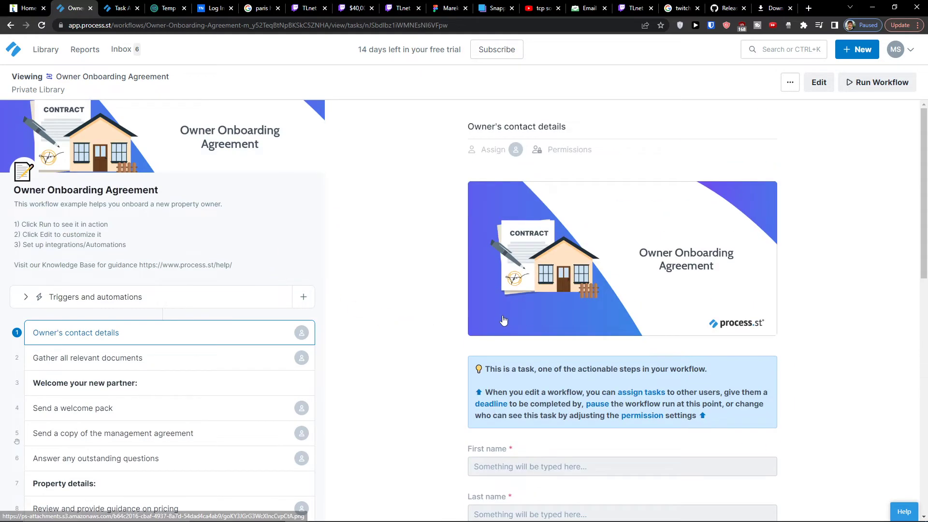
left_click(819, 85)
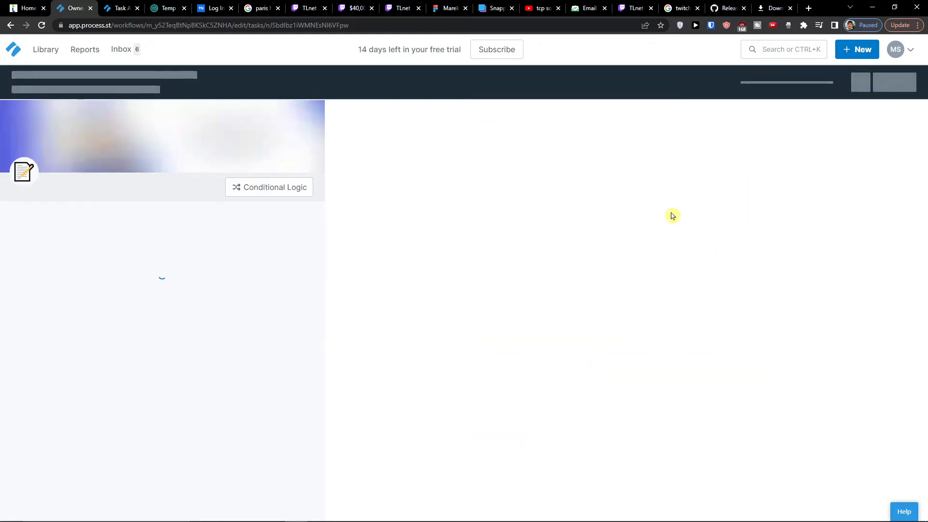
Select the Address line 1 field and view its extra options
scroll(669, 215, "down", 10)
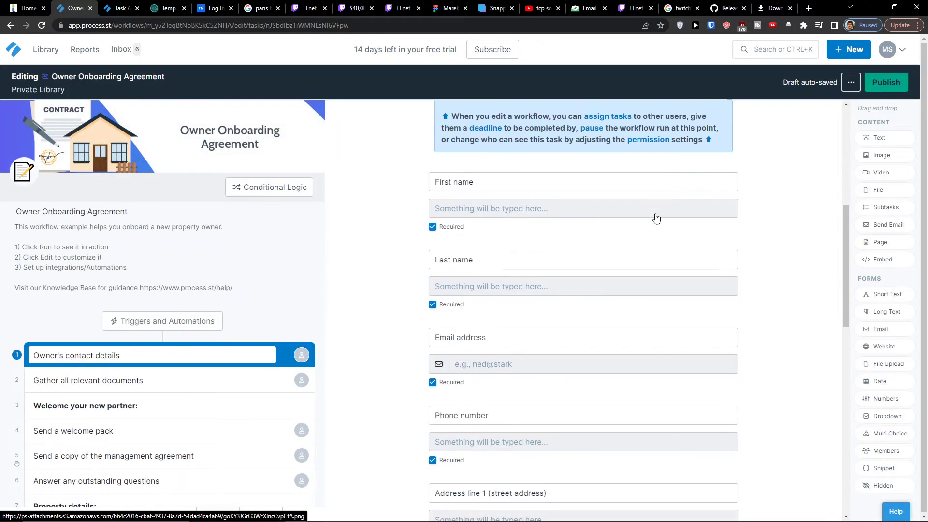
scroll(656, 219, "down", 2)
left_click(562, 274)
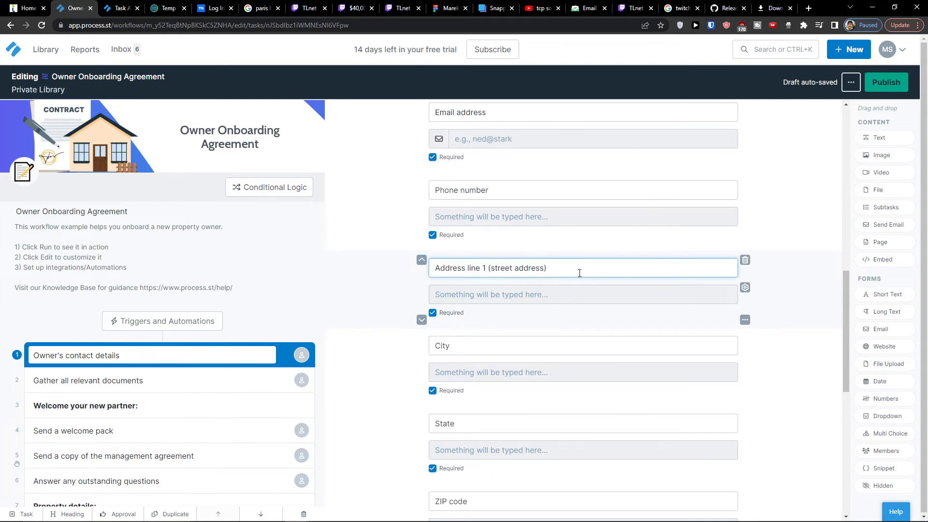
left_click(744, 319)
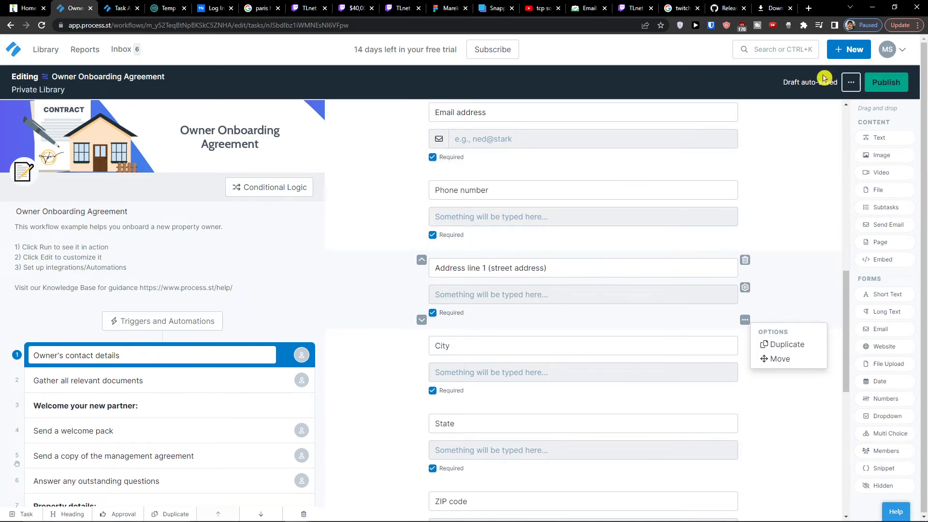
left_click(859, 54)
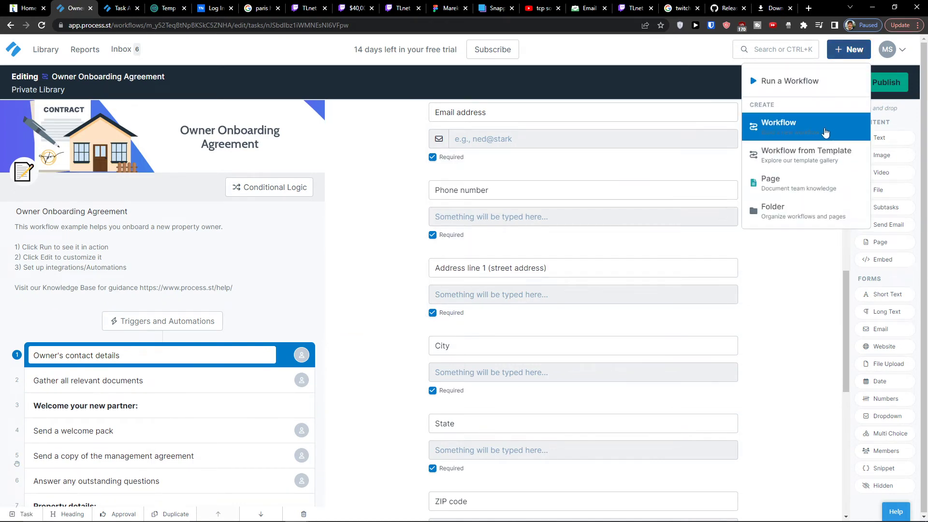
Create blank workflow 'Questions about youtube channel' with task 'Create youtube video Idea' and a short-text field
left_click(797, 127)
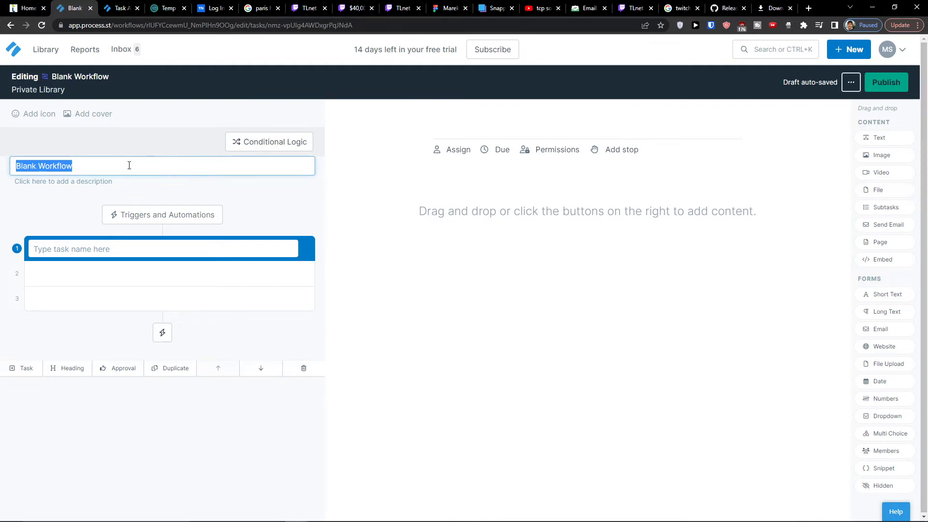
type("Questions about youtube channel")
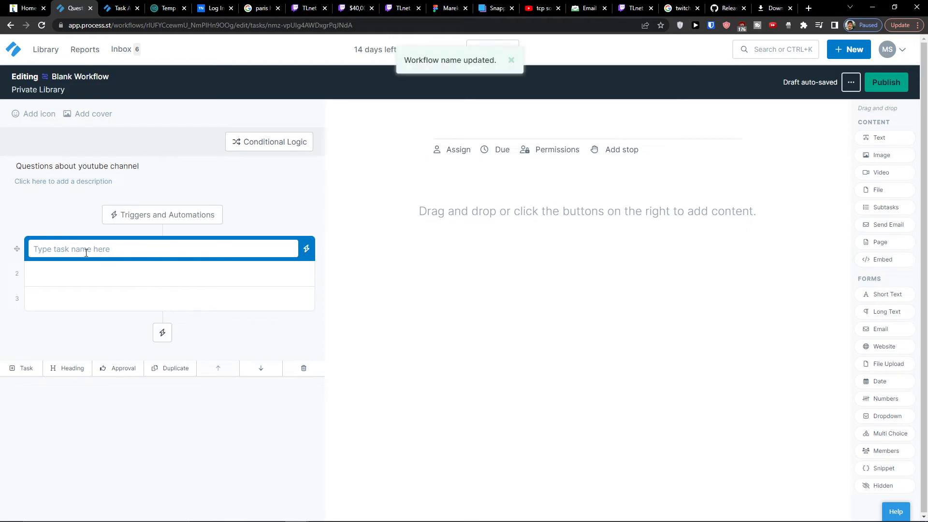
type("Create youtube video Idea")
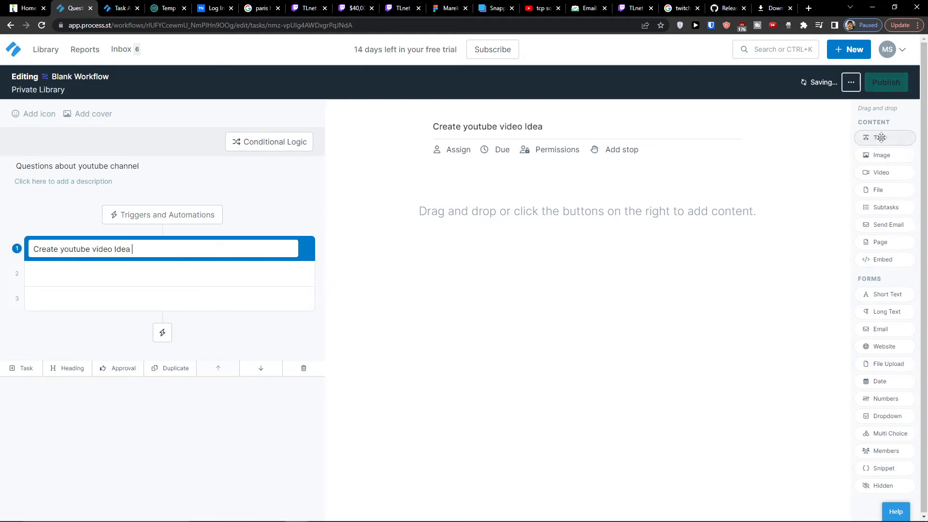
left_click_drag(883, 294, 446, 206)
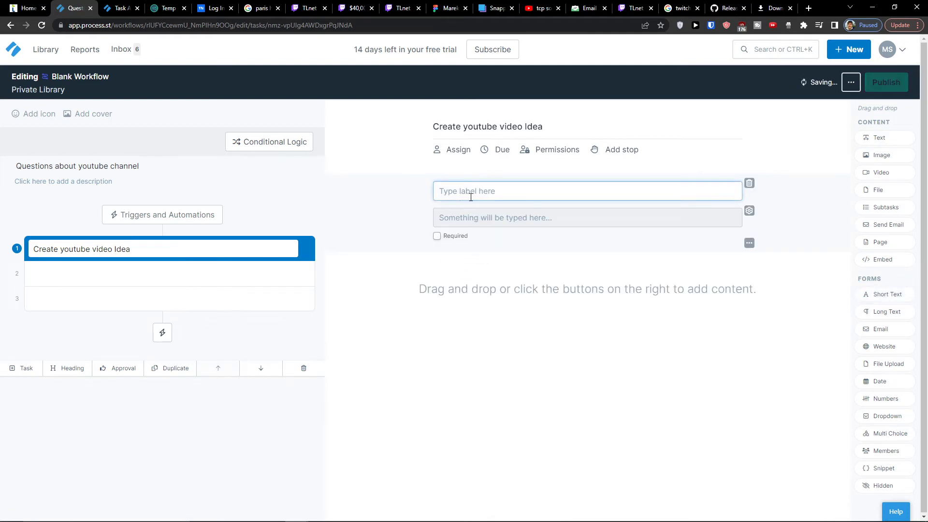
Label short-text questions 'What its gonna be about?' and 'How long this video is going to be?'
type("What its gonna be about?")
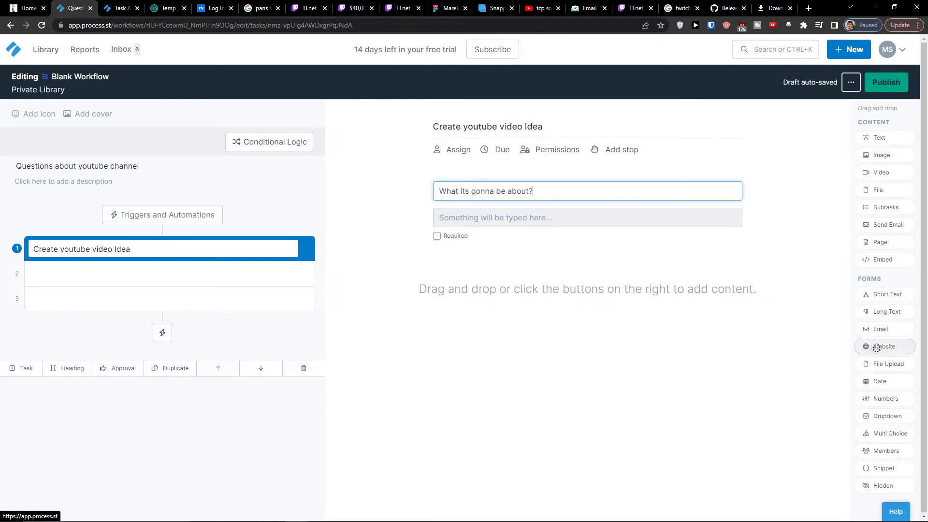
left_click_drag(882, 296, 485, 264)
type("How")
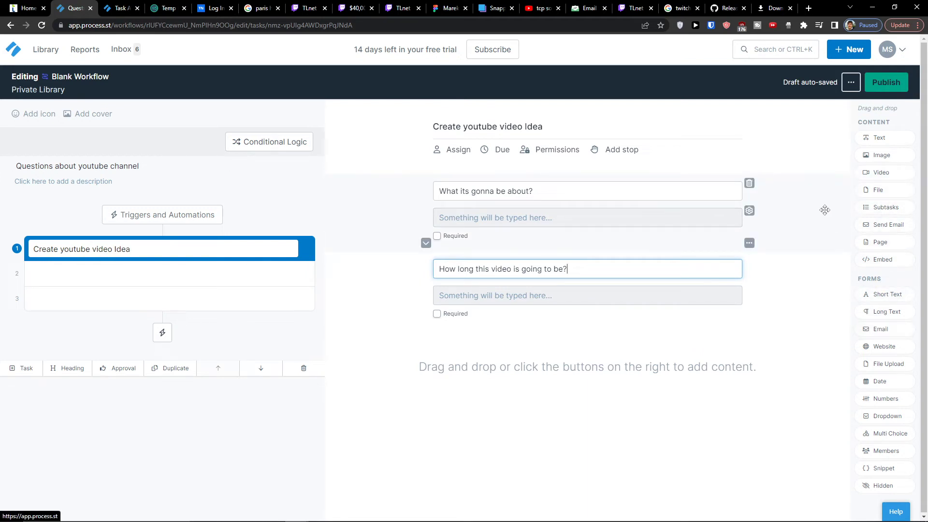
Add a second task 'Create youtube thumbnail' with a file upload field
left_click(99, 273)
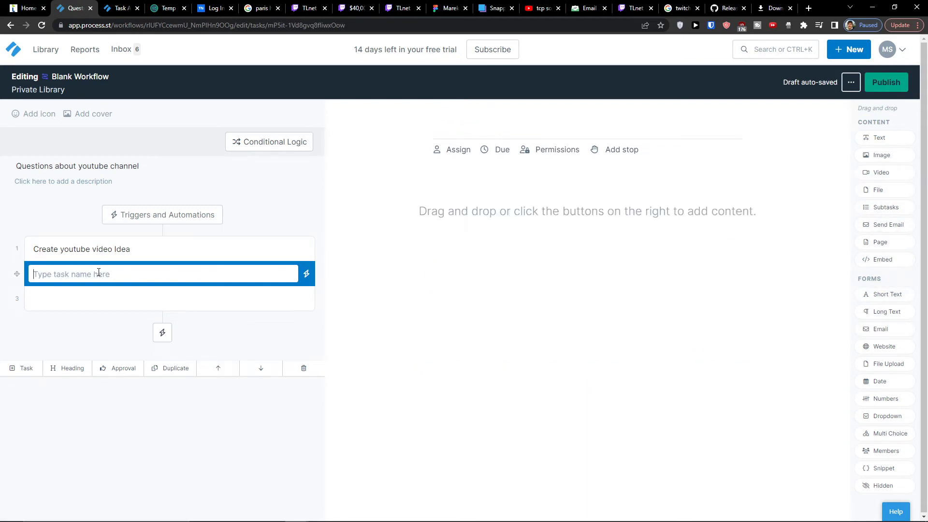
type("Create y")
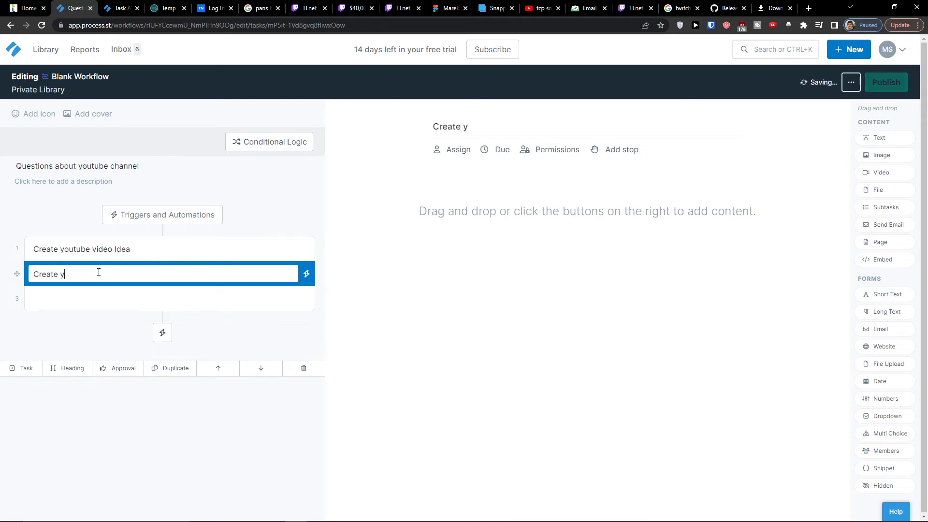
type("outube thumbnail")
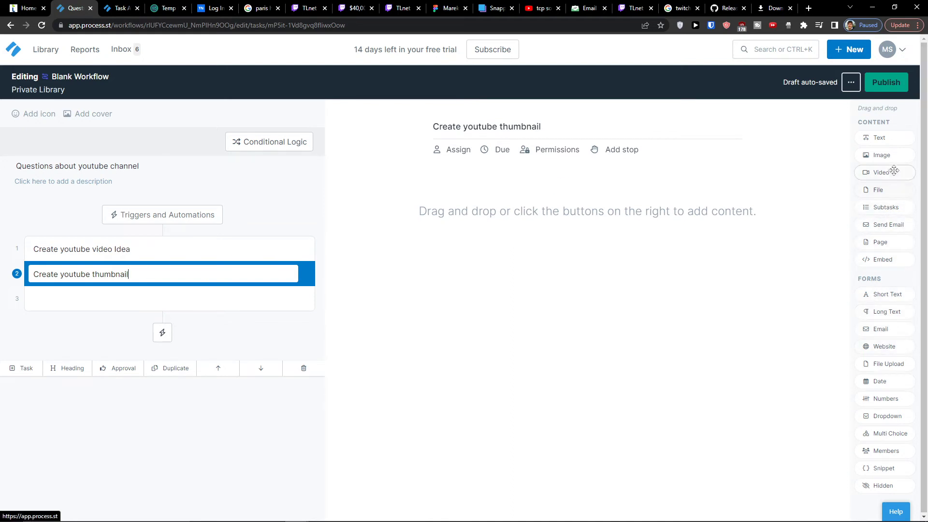
left_click_drag(883, 366, 497, 181)
Put the text 'Upload here youtube thumbnail' above the file upload field
left_click_drag(583, 150, 447, 252)
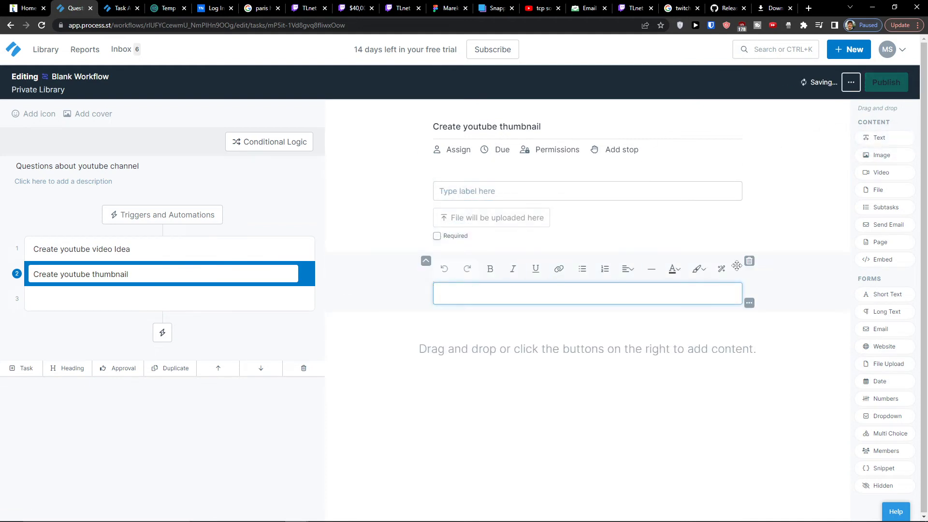
left_click(425, 261)
left_click(469, 209)
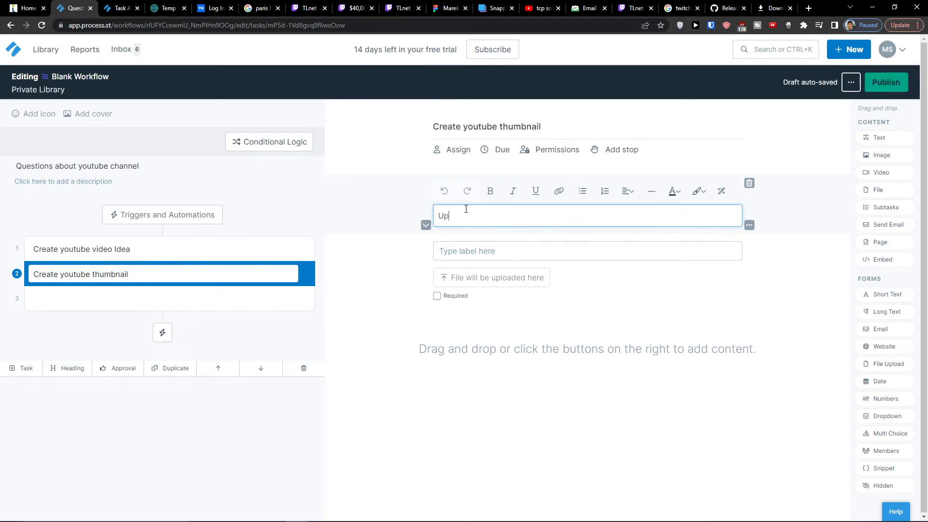
type("Upload here ")
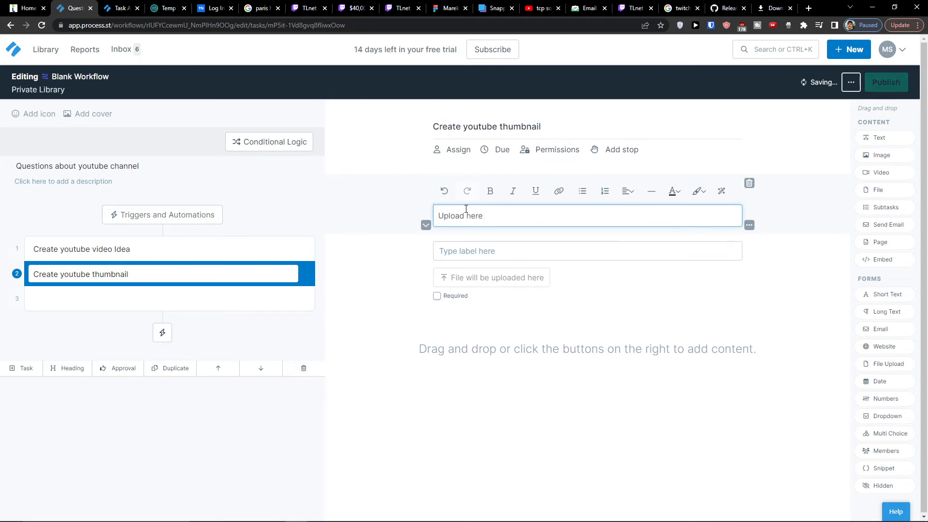
type("youtube thumbnail")
left_click(301, 406)
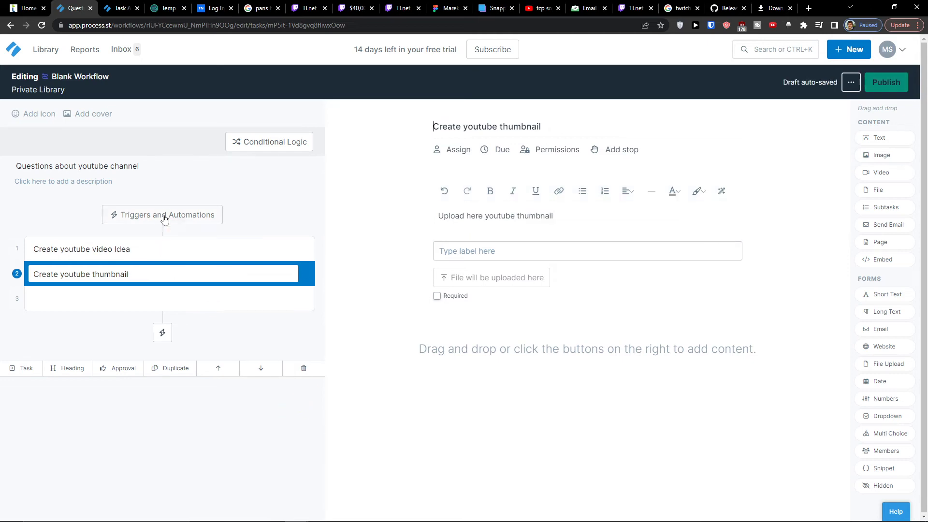
Draft a conditional logic rule: if 'What its gonna be about?' contains a value
left_click(273, 151)
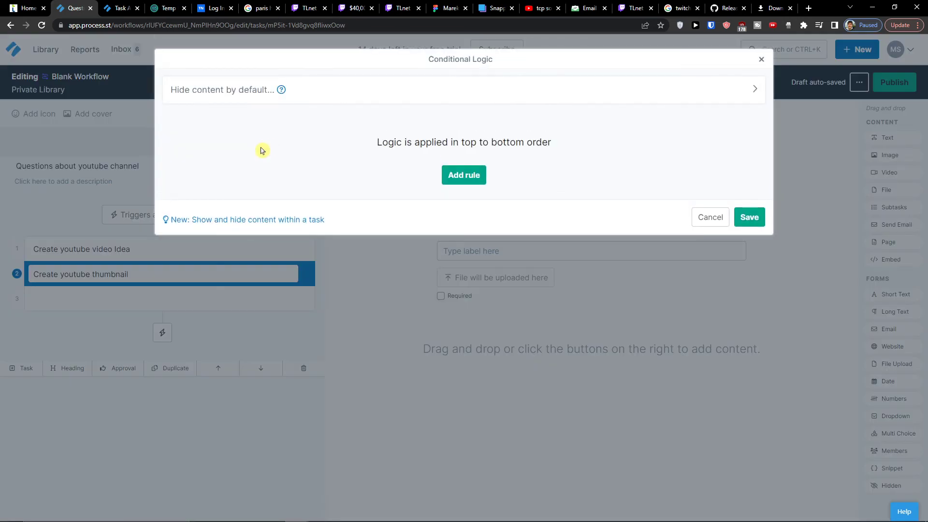
left_click(471, 231)
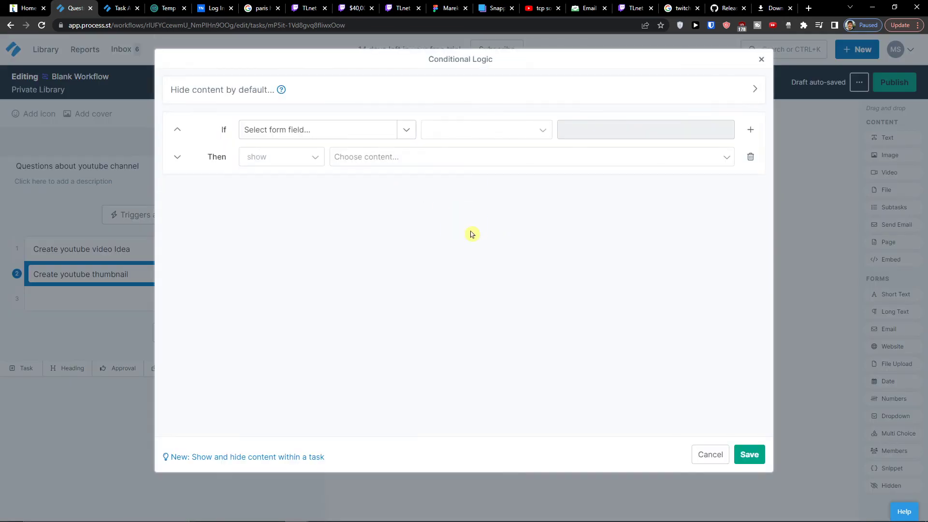
left_click(338, 140)
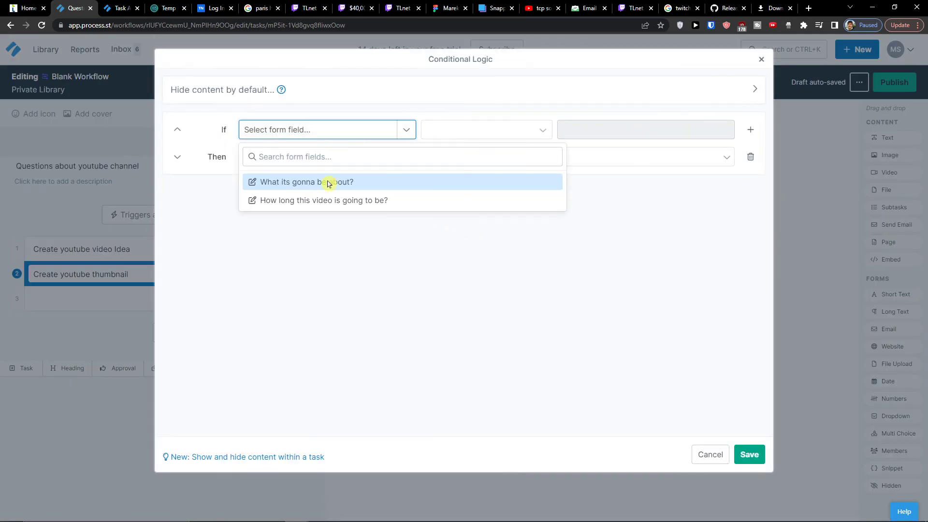
left_click(368, 182)
left_click(455, 137)
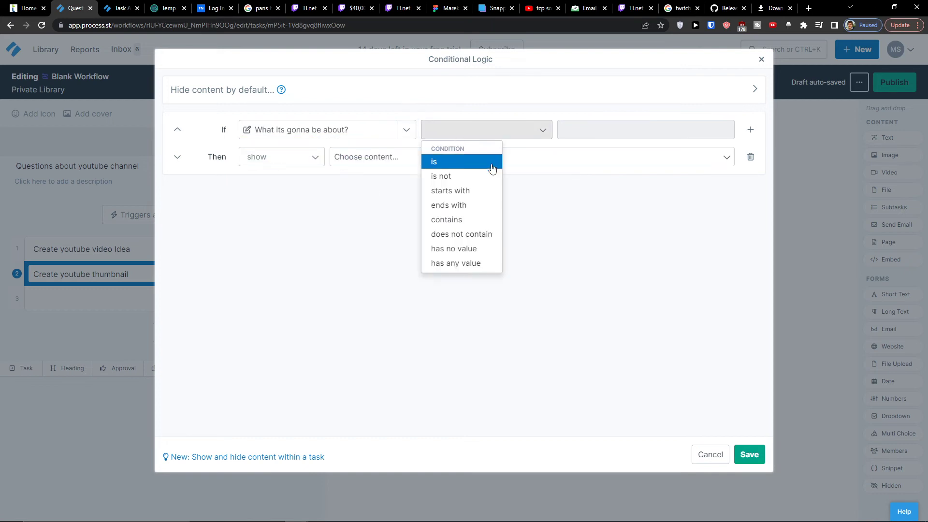
left_click(489, 189)
left_click(521, 135)
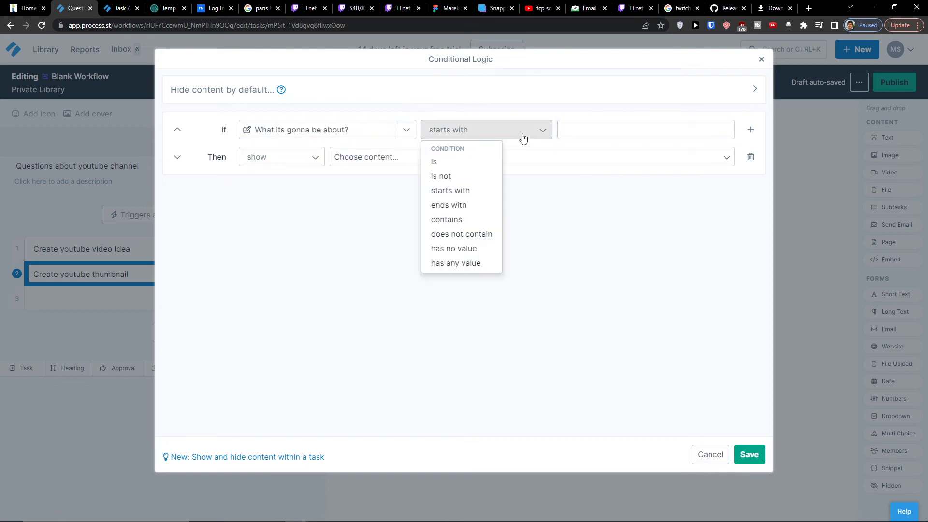
left_click(459, 217)
left_click(604, 139)
left_click(478, 132)
Keep Show as the effect, cancel the rule unsaved, and view triggers and automations
left_click(305, 159)
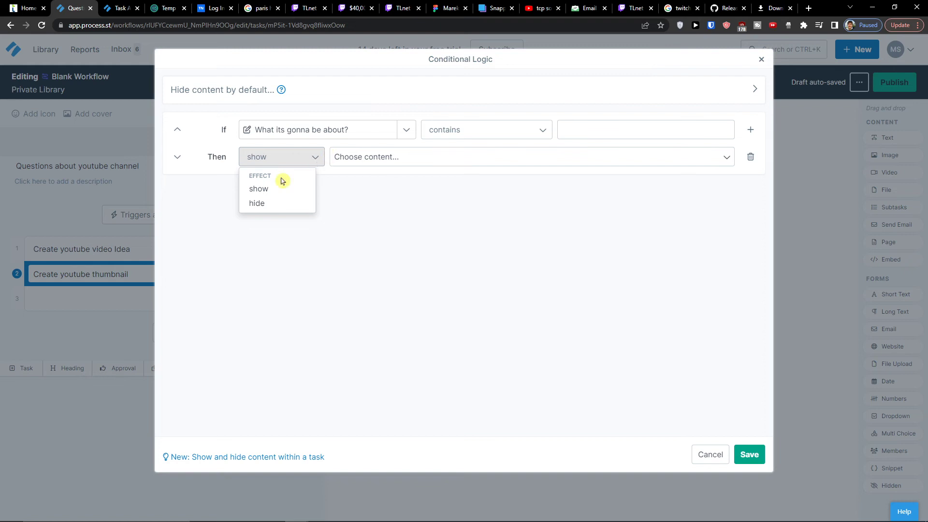
left_click(241, 227)
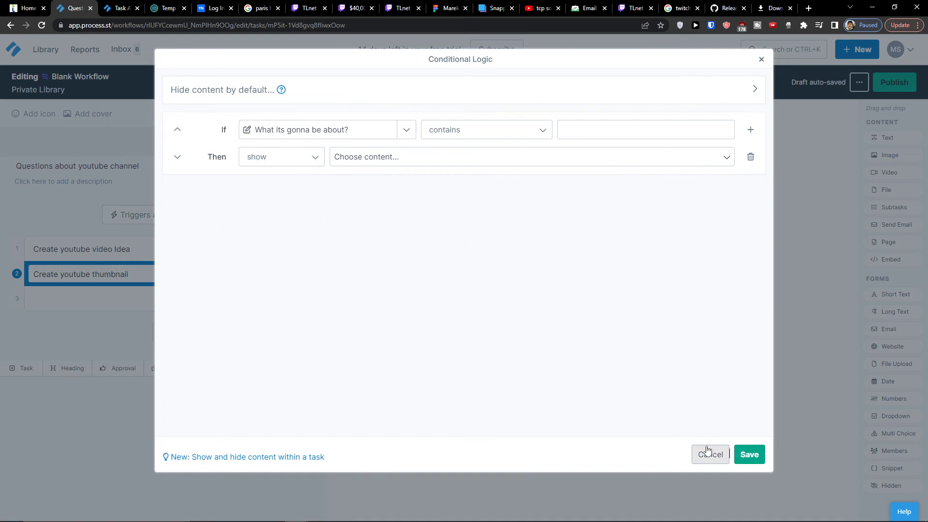
left_click(707, 453)
left_click(155, 220)
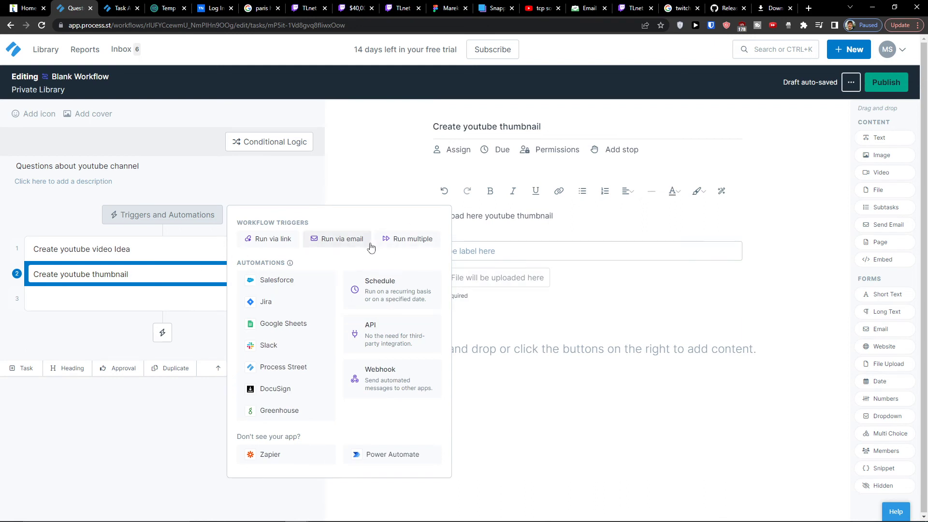
Add a blank third task, a heading and an Approval step below the thumbnail task
left_click(77, 329)
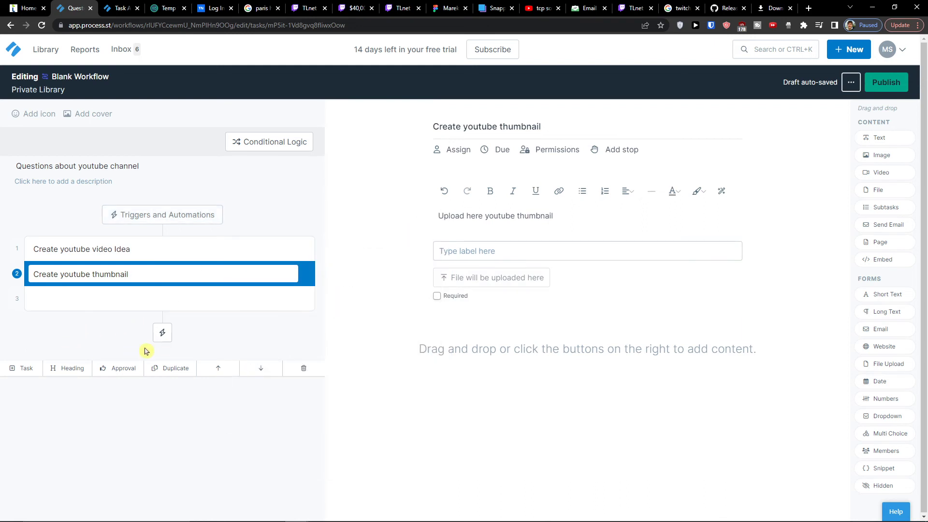
left_click(24, 370)
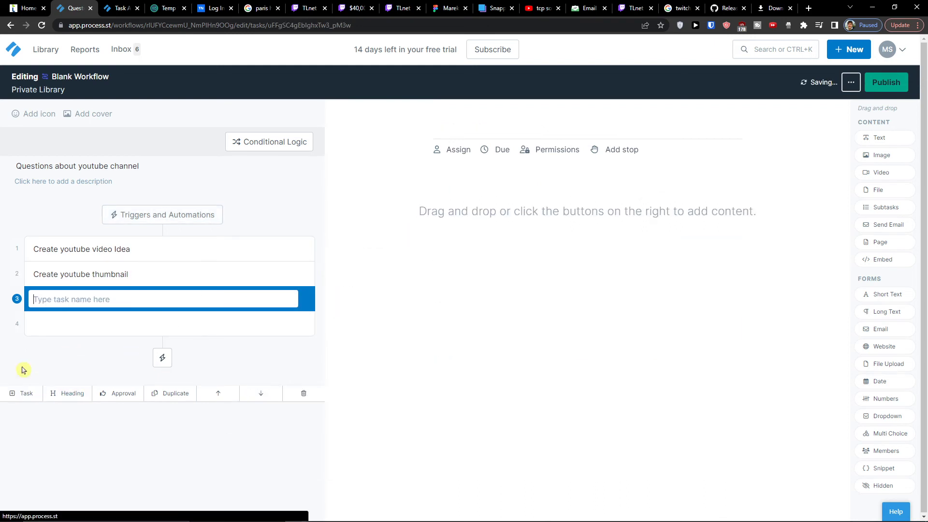
left_click(66, 402)
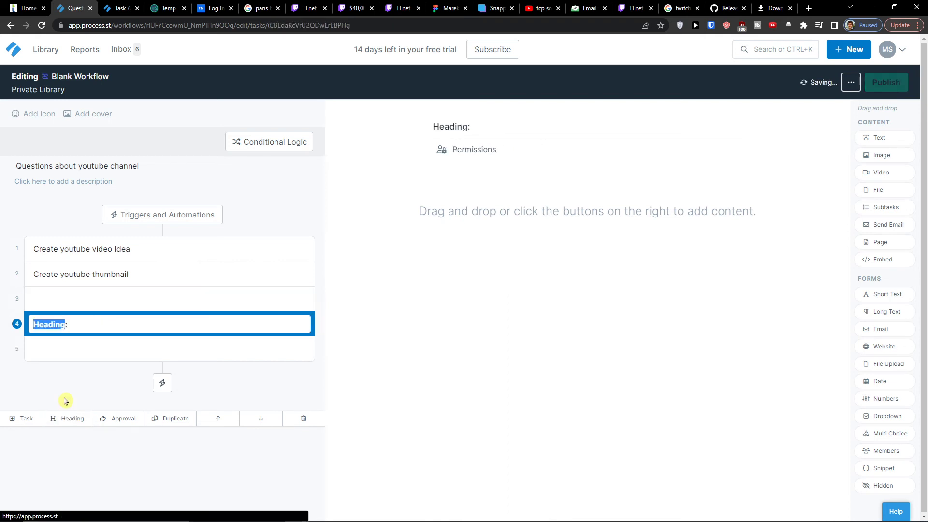
left_click(116, 420)
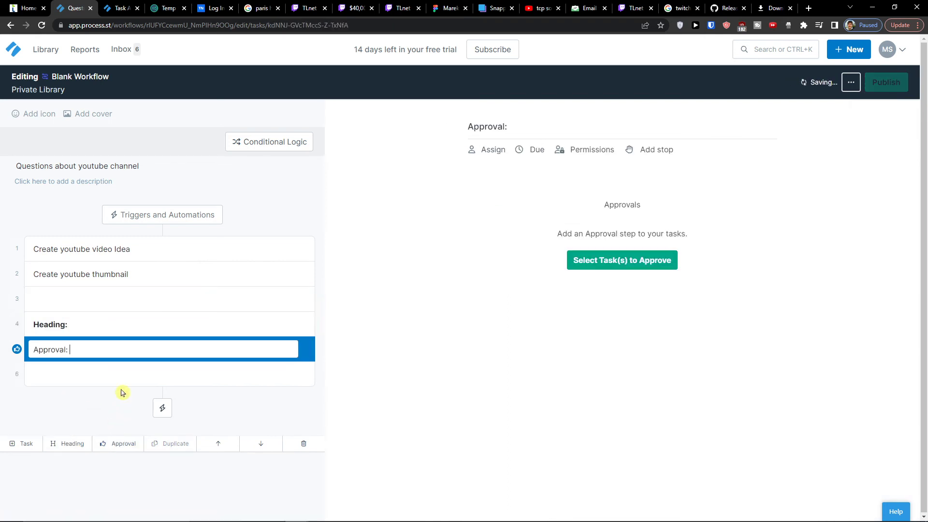
Delete the added heading row again and reopen the Create youtube video Idea task
left_click(303, 444)
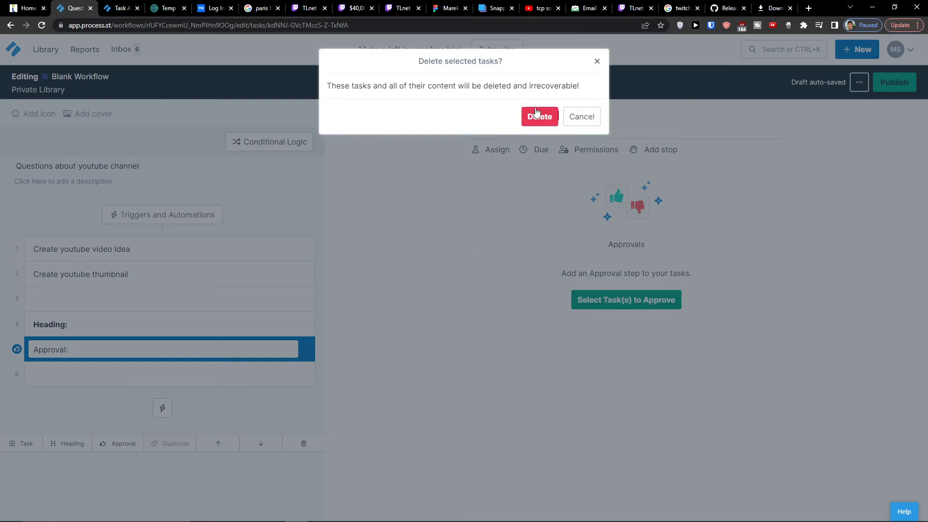
left_click(539, 115)
left_click(303, 443)
left_click(537, 116)
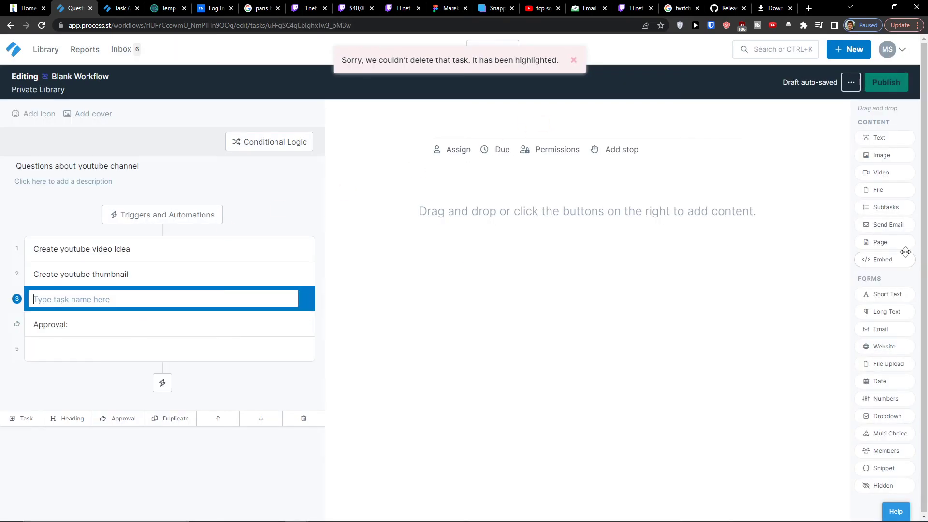
left_click(138, 278)
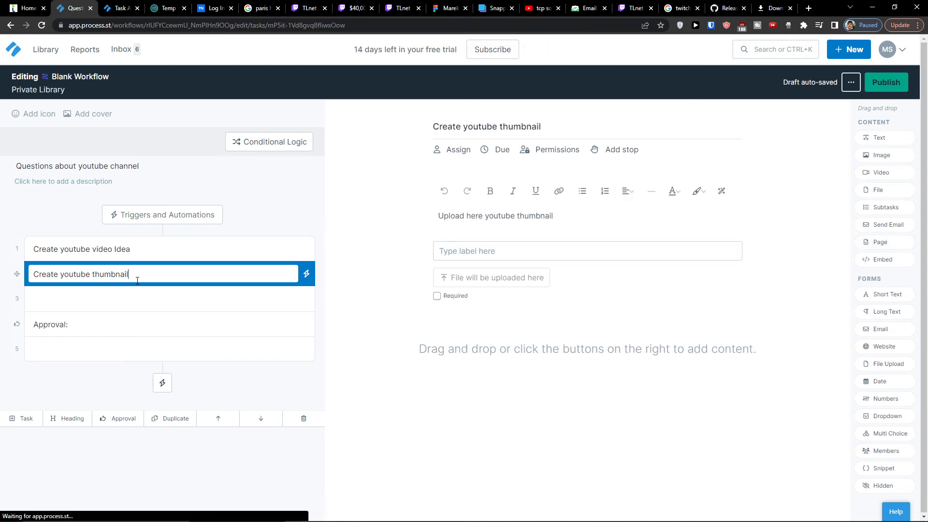
left_click(163, 250)
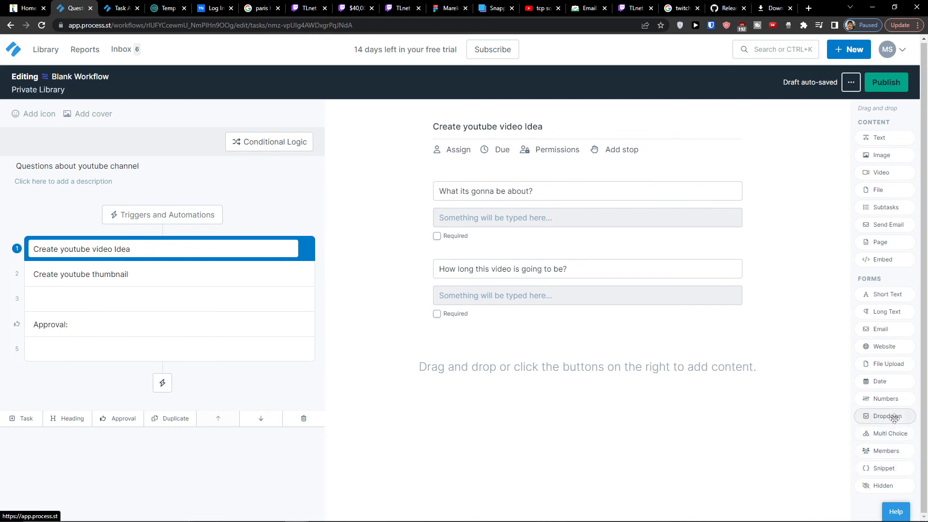
Add a 'When its gonna be finished?' date field to Create youtube video Idea, then publish
left_click_drag(880, 381, 580, 342)
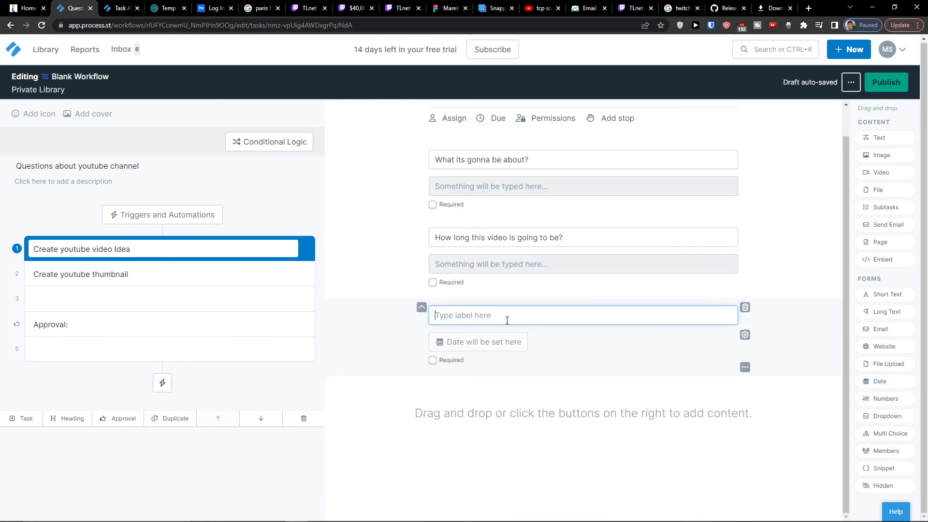
type("W")
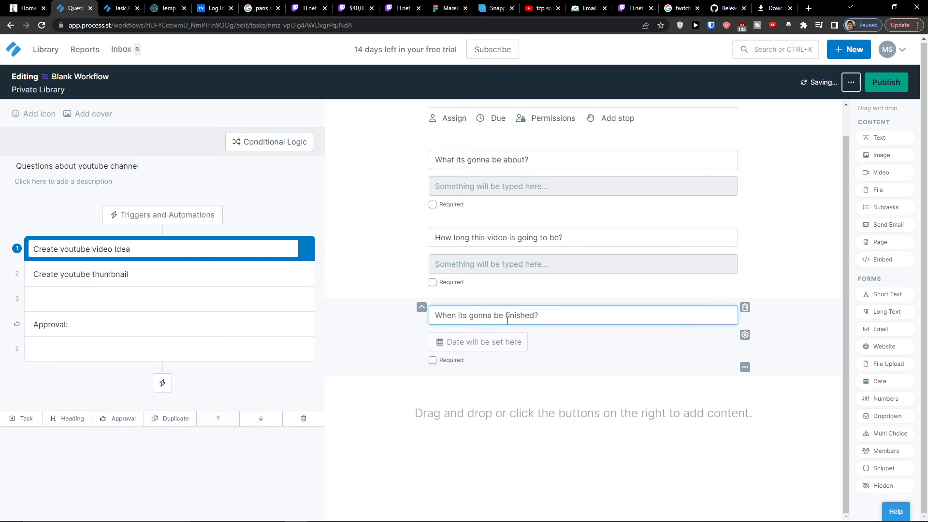
left_click(896, 87)
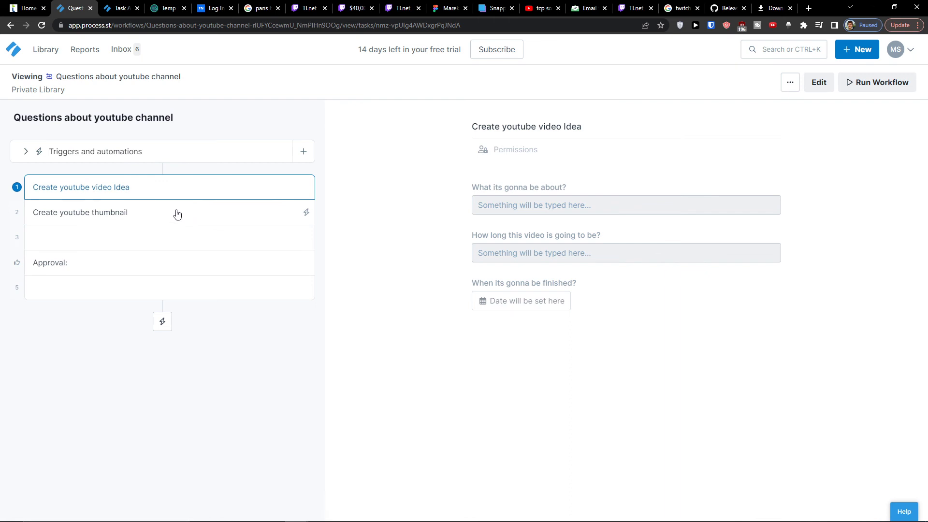
Launch a run of 'Questions about youtube channel' and click into the video idea task's answer fields
left_click(862, 82)
left_click(323, 234)
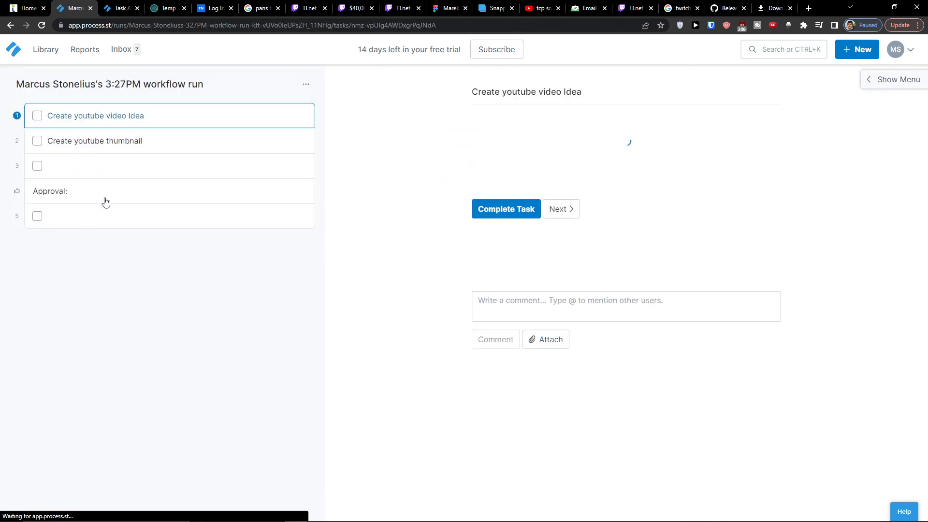
left_click(565, 180)
left_click(550, 218)
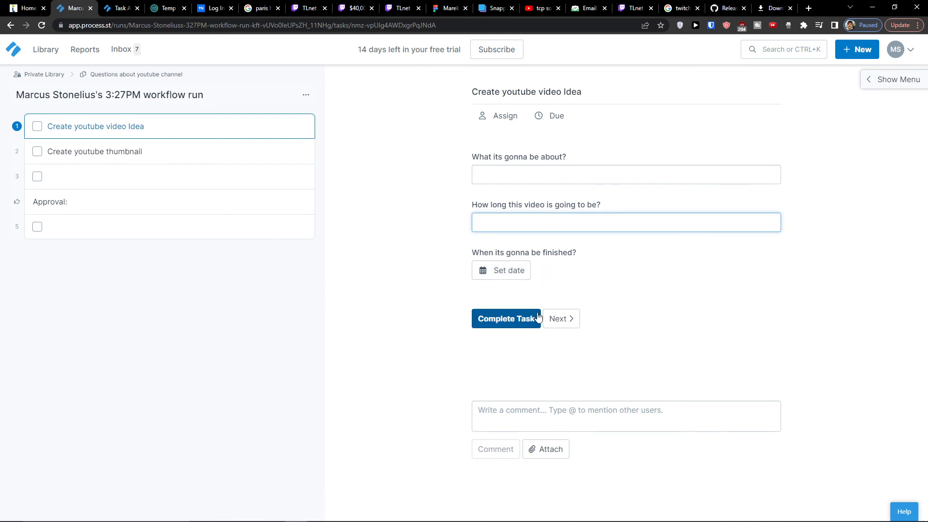
Assign Human Resources to the Create youtube thumbnail task
left_click(225, 152)
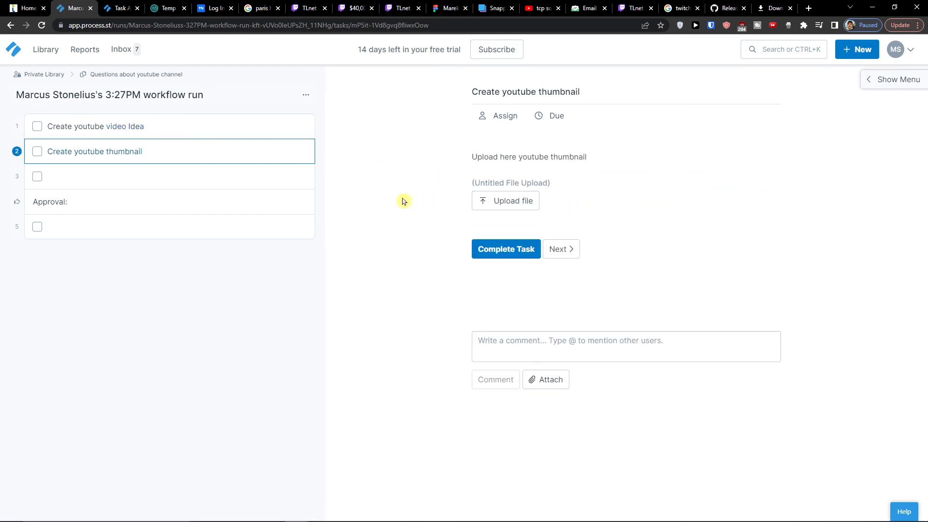
left_click(504, 117)
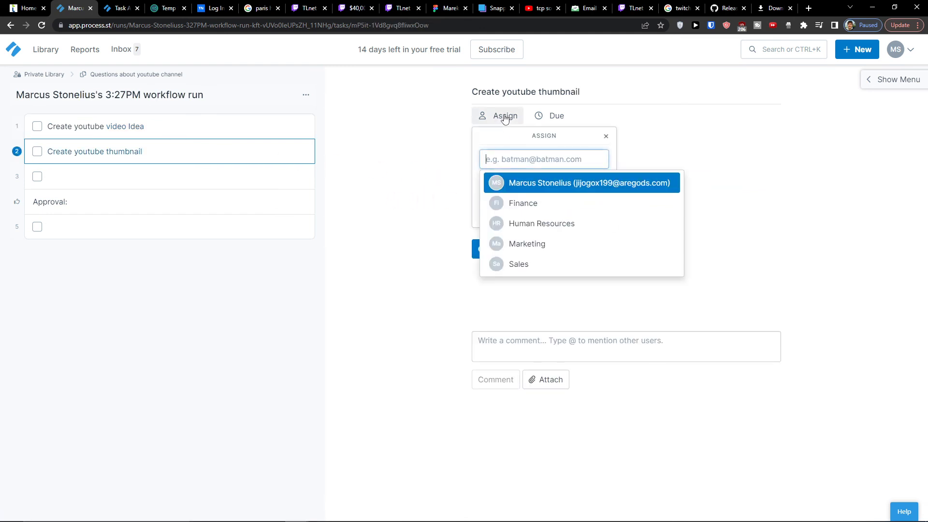
left_click(512, 223)
Assign Finance and Sales to the Create youtube video Idea task
left_click(360, 163)
left_click(246, 128)
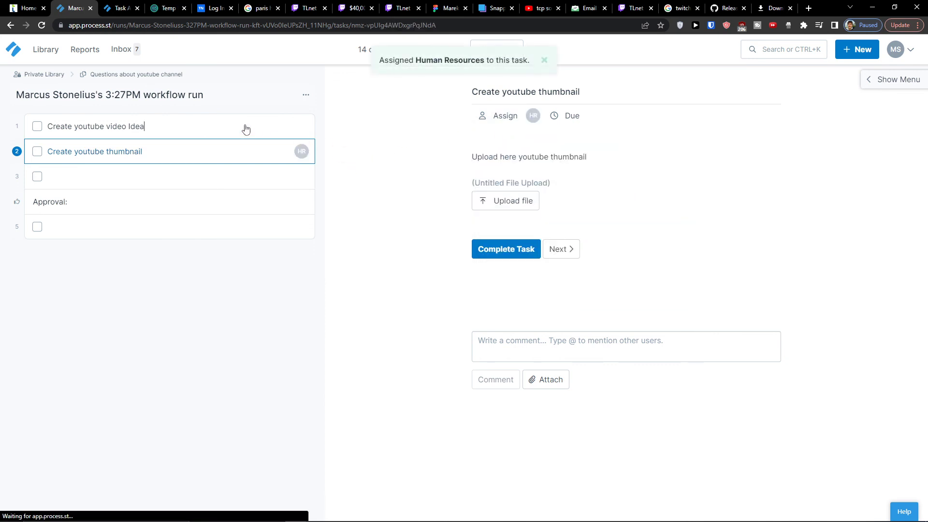
left_click(508, 117)
left_click(528, 203)
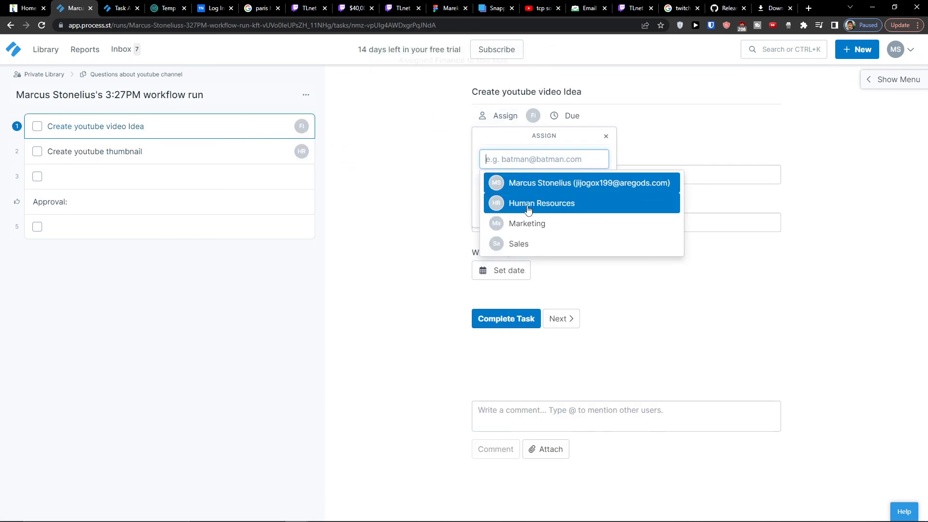
left_click(553, 243)
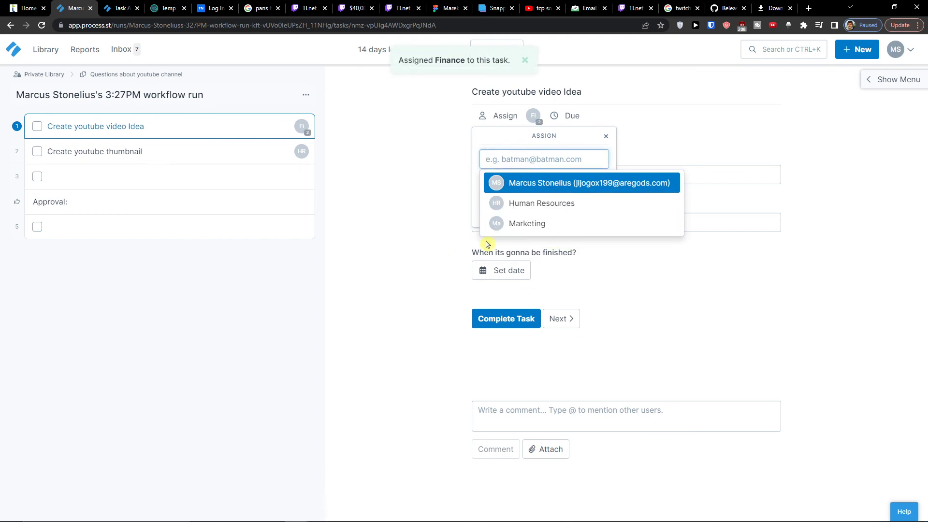
left_click(359, 259)
left_click(220, 165)
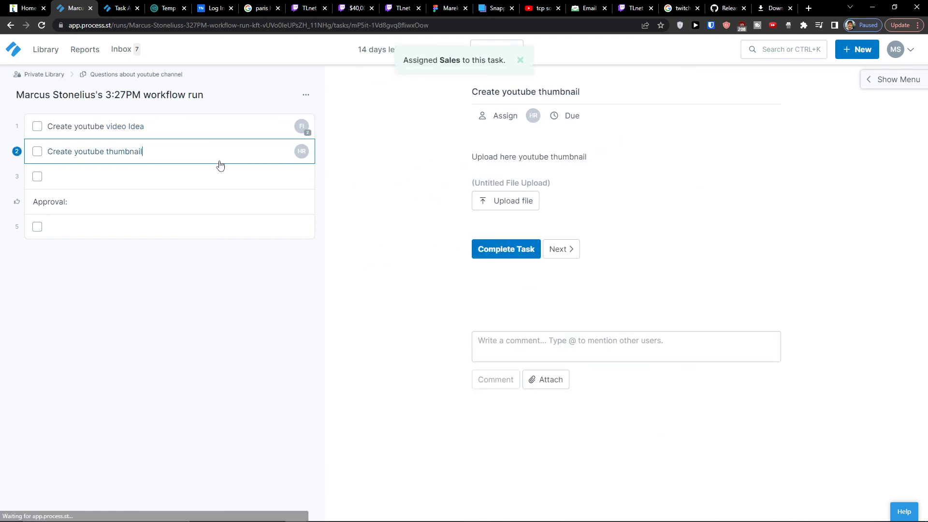